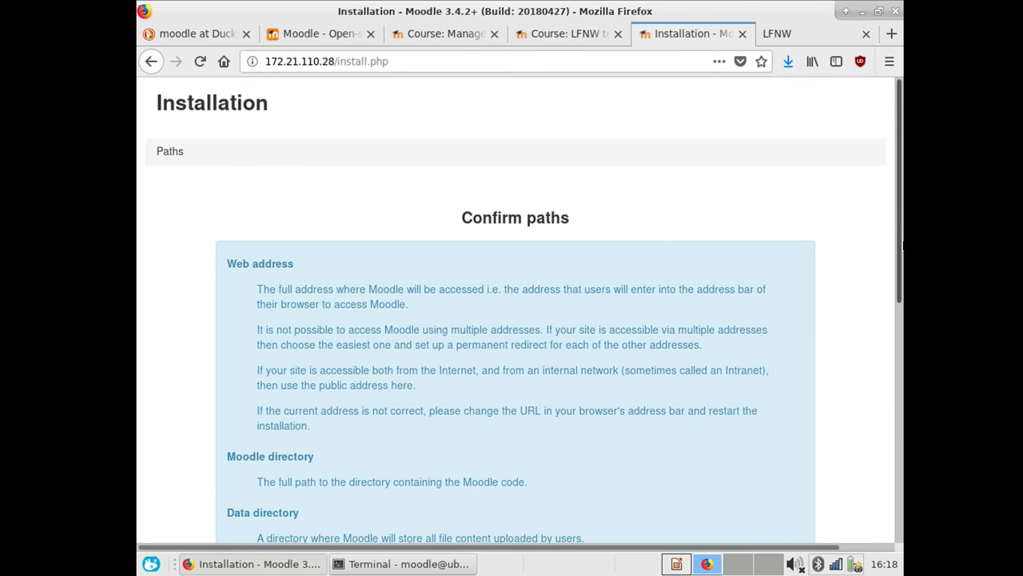
- Reload the Confirm paths page with its form data resent, and try submitting /var/www/html/moodledata as the data directory
scroll(883, 272, down, 5)
scroll(871, 415, down, 1)
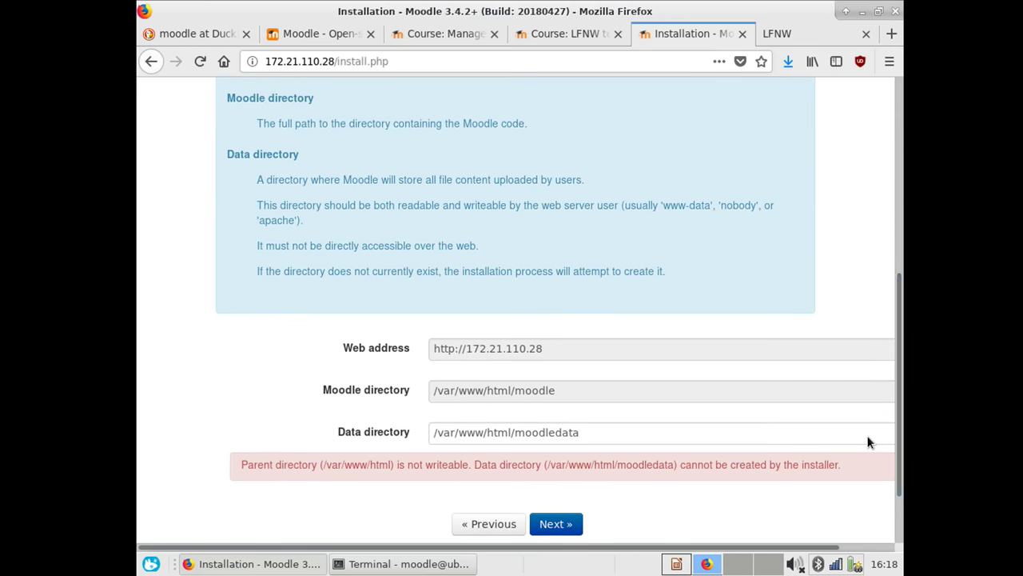
key(alt+Tab)
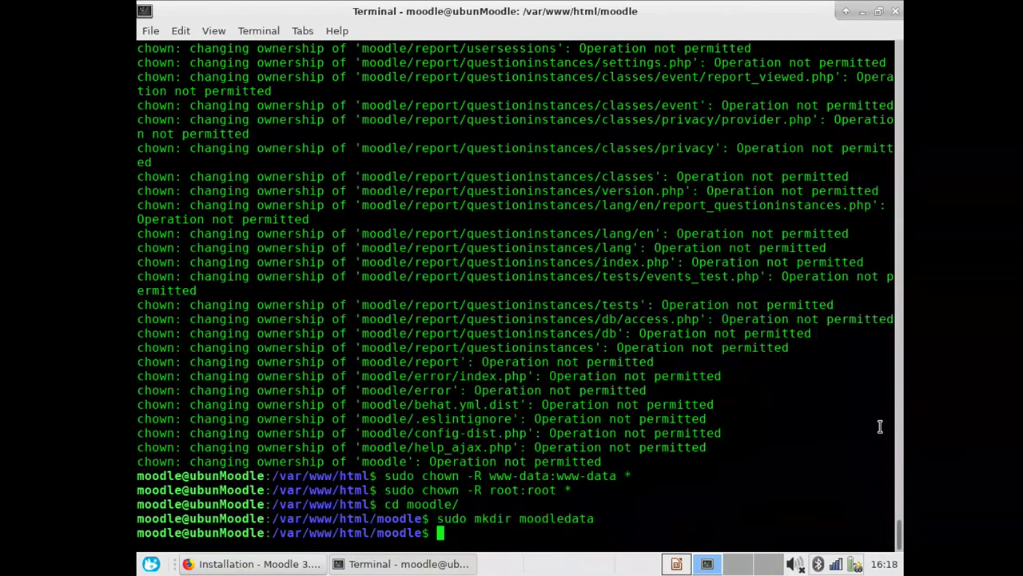
key(alt+Tab)
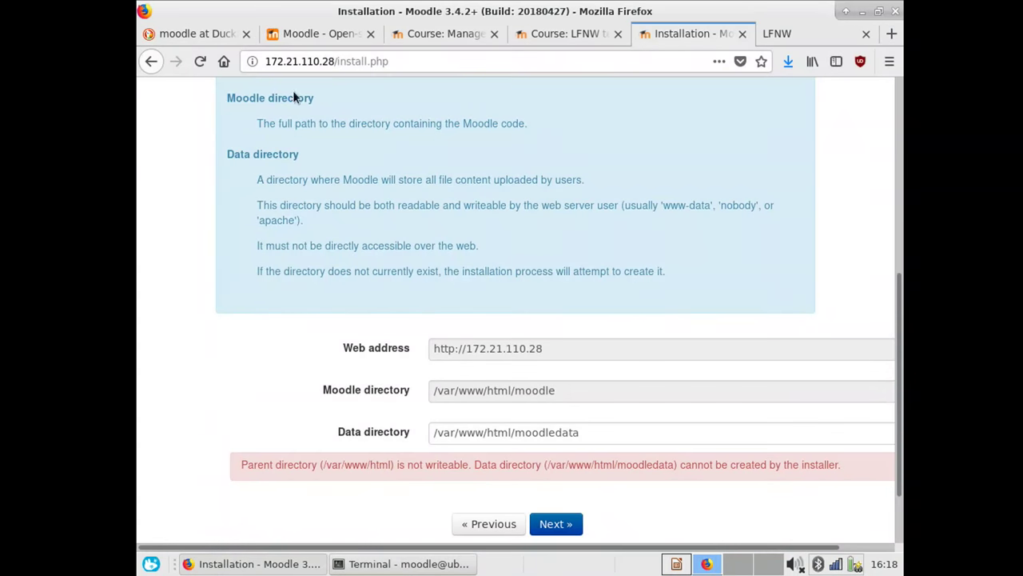
click(200, 59)
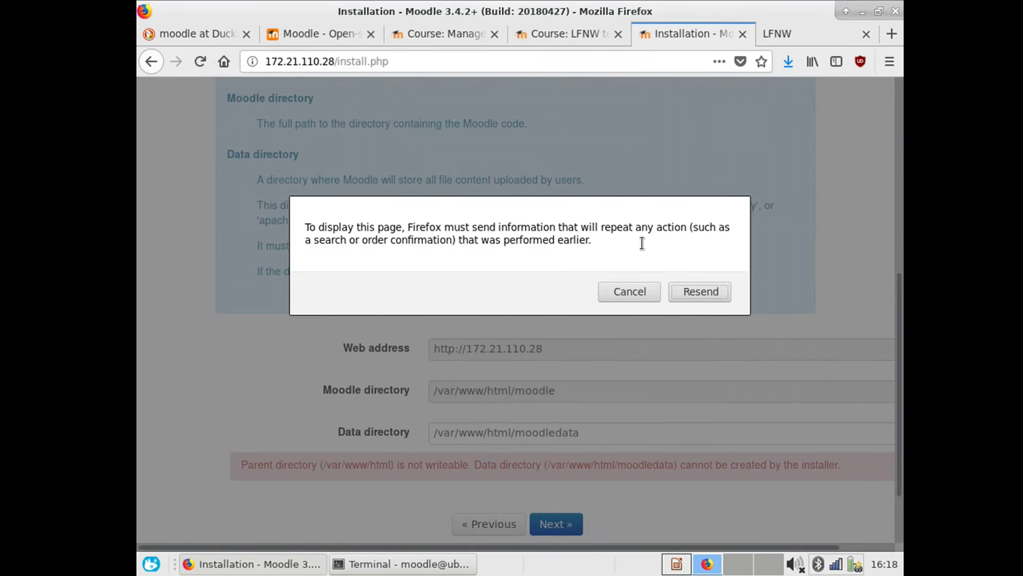
click(702, 291)
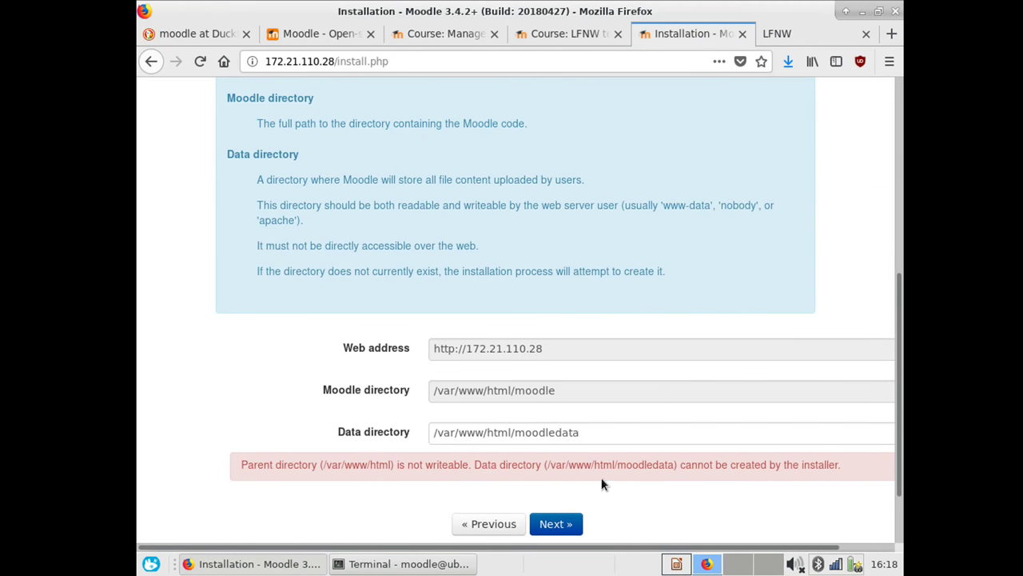
click(554, 524)
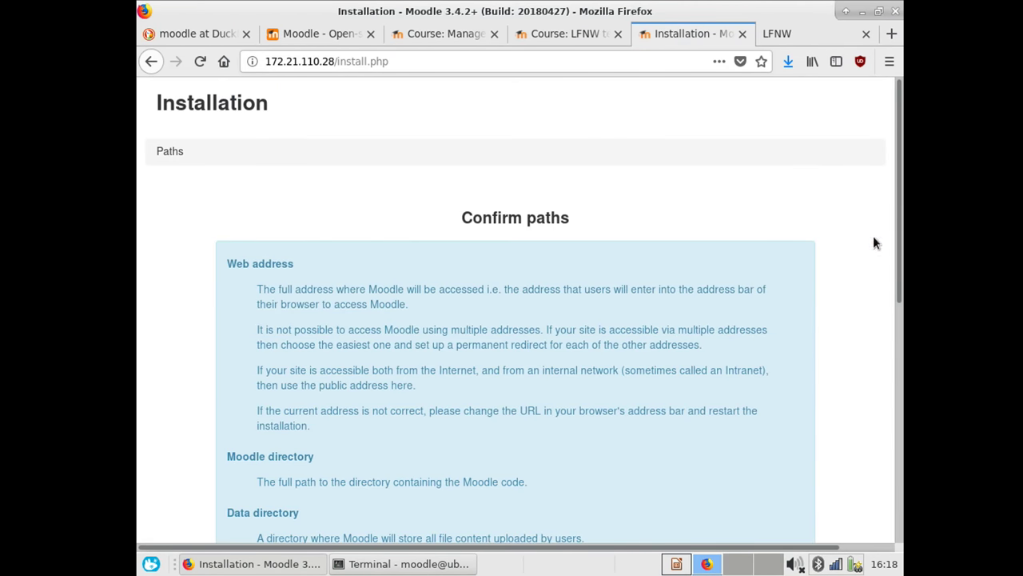
drag(897, 225, 873, 448)
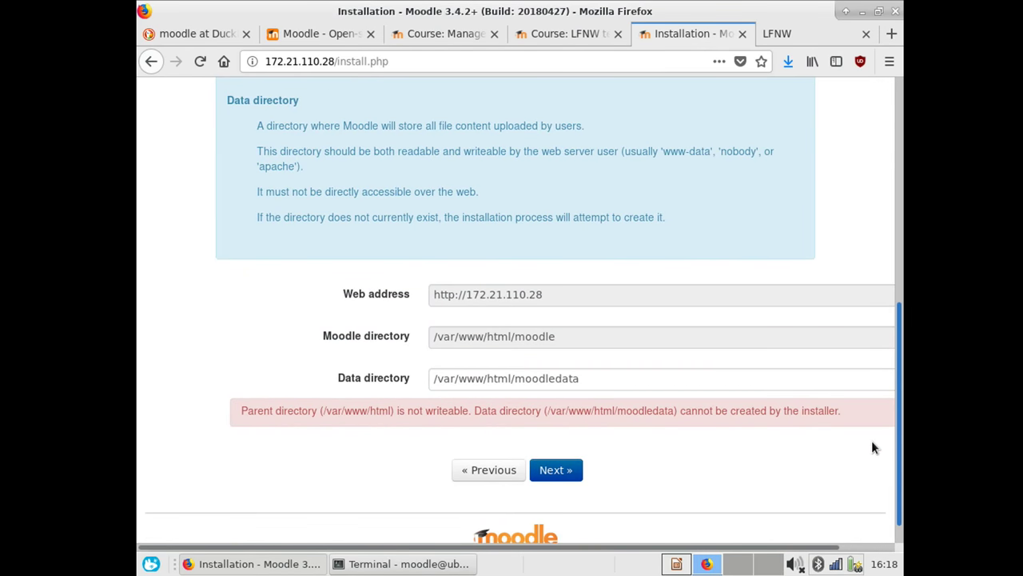
- Switch to the terminal and list all files of the moodle directory in long format, including hidden ones
key(alt+Tab)
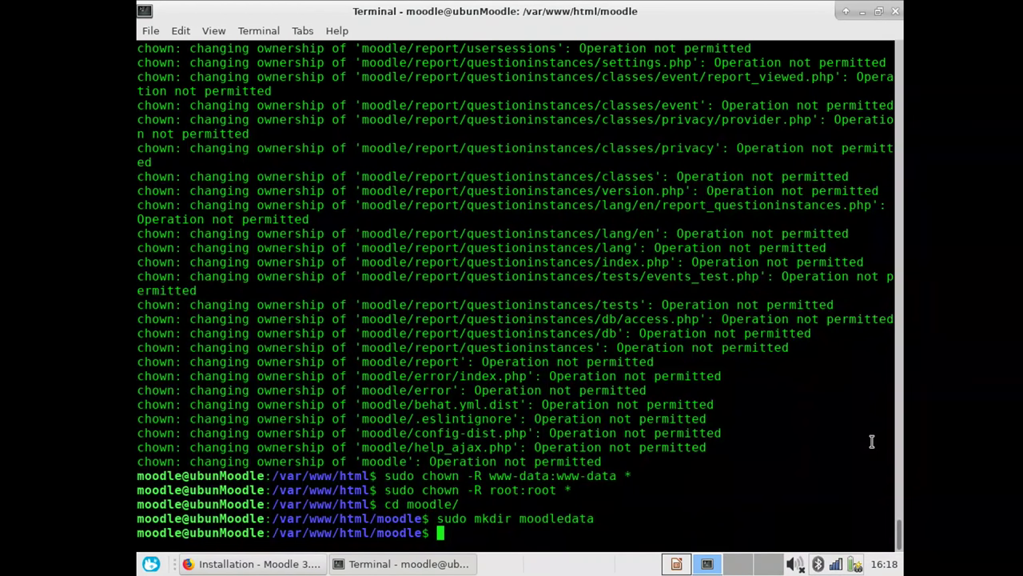
key(alt+Tab)
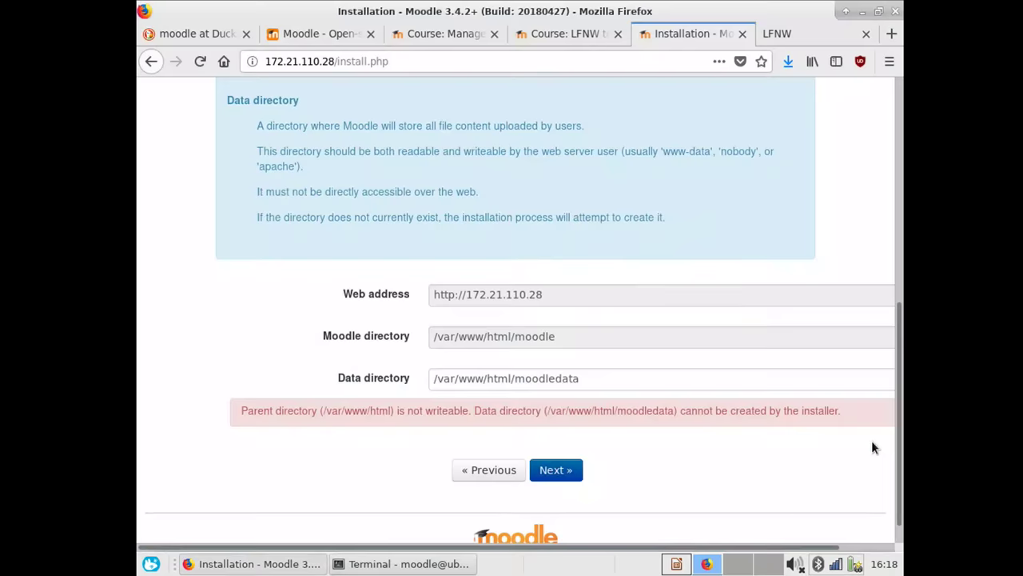
key(alt+Tab)
text(ls )
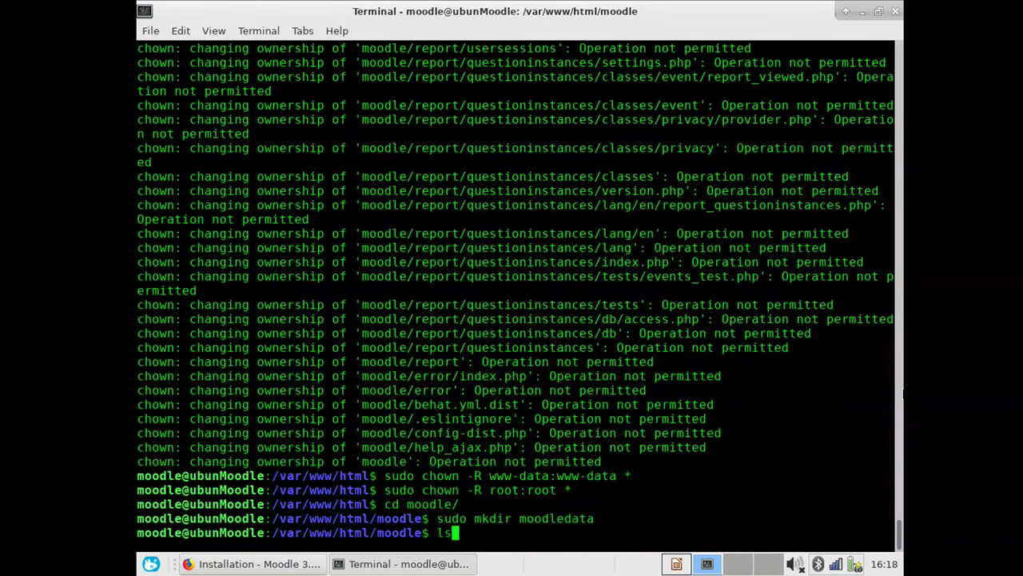
text(-al)
key(Return)
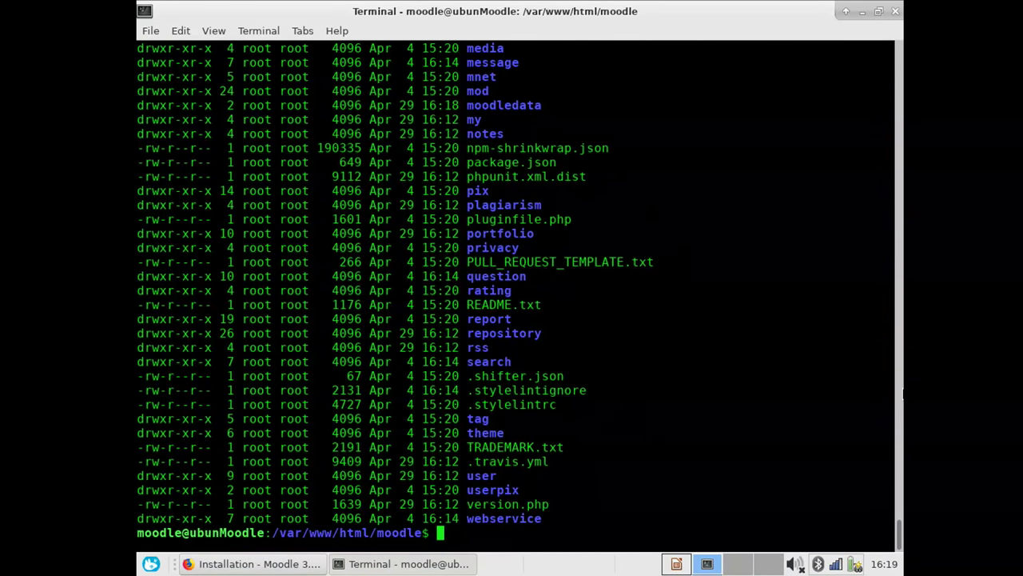
- List all entries of /var/www, including hidden ones, using ls -a
key(Up)
key(BackSpace)
key(BackSpace)
key(BackSpace)
key(BackSpace)
key(BackSpace)
key(BackSpace)
key(BackSpace)
text(cd)
key(BackSpace)
key(BackSpace)
key(BackSpace)
text(ls -a /var/www)
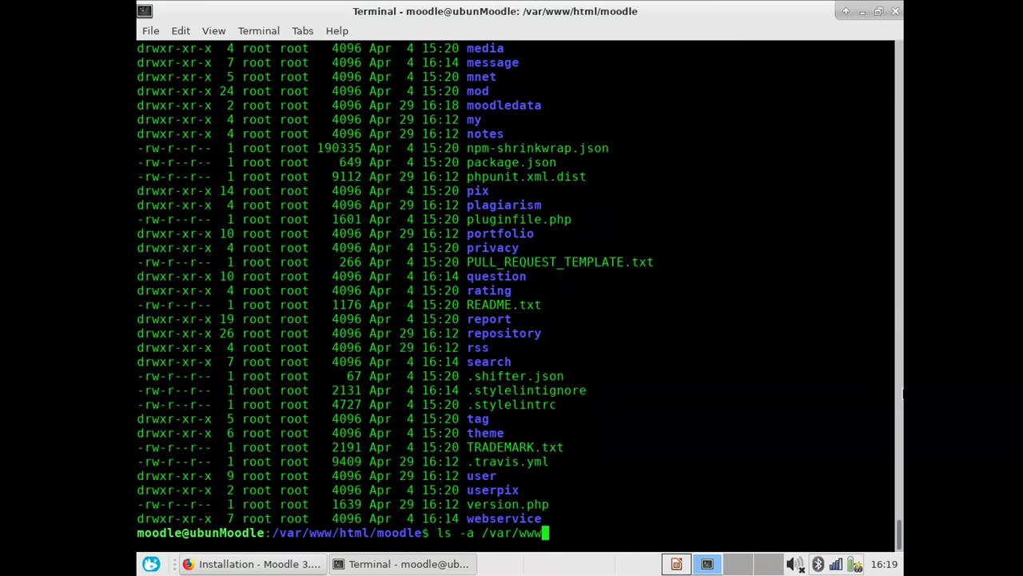
key(Return)
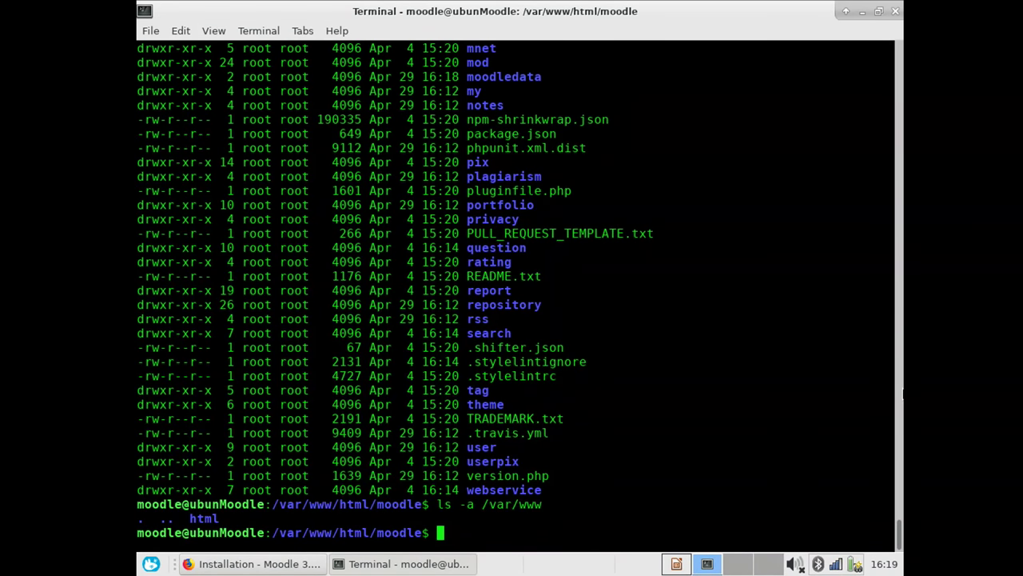
- List /var/www again with ls -la to examine the ownership and permissions of its entries
key(Up)
key(Left)
key(Left)
key(Left)
key(Left)
key(Left)
key(Left)
key(Left)
key(Left)
key(Left)
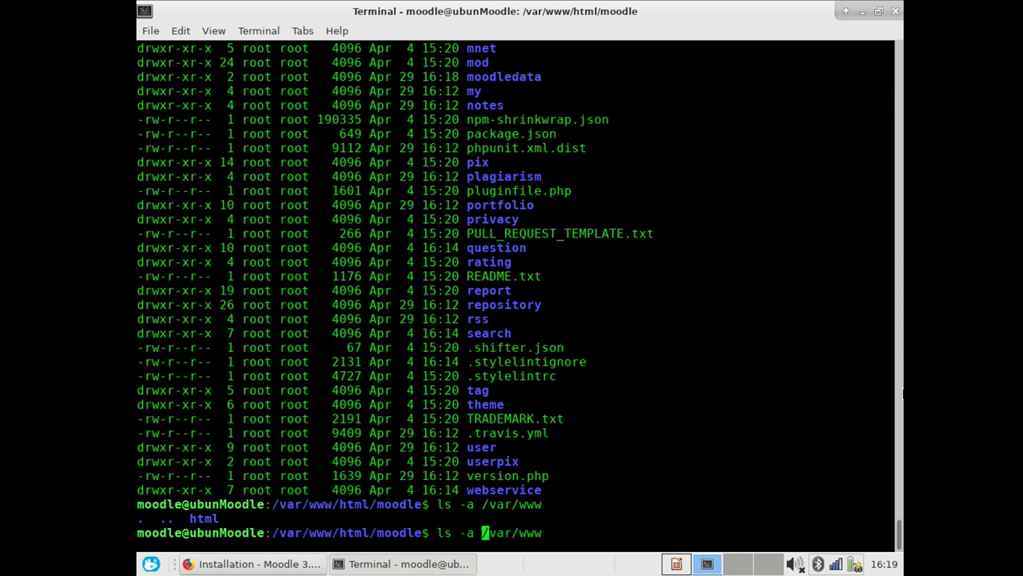
key(Left)
text(l)
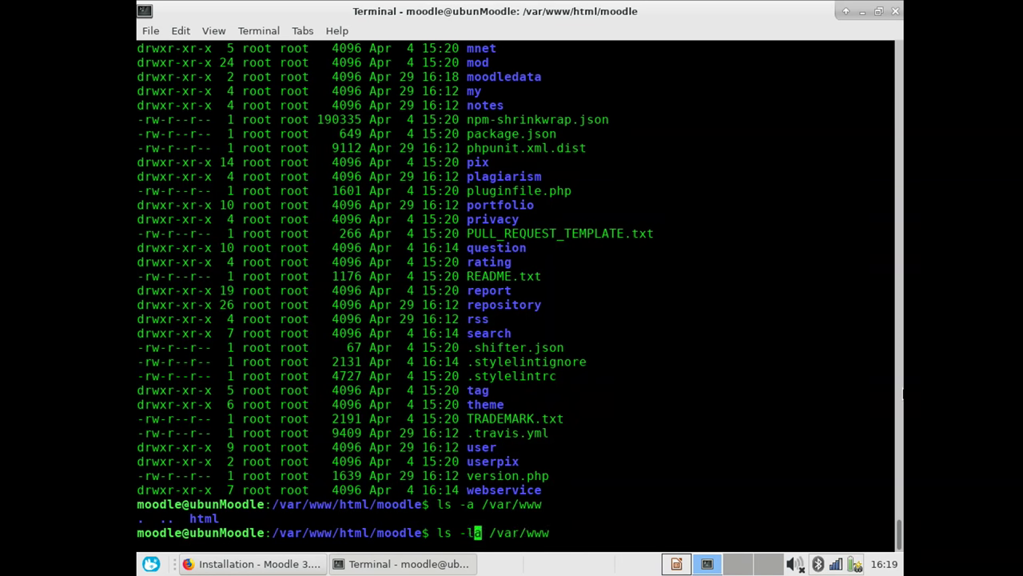
key(Return)
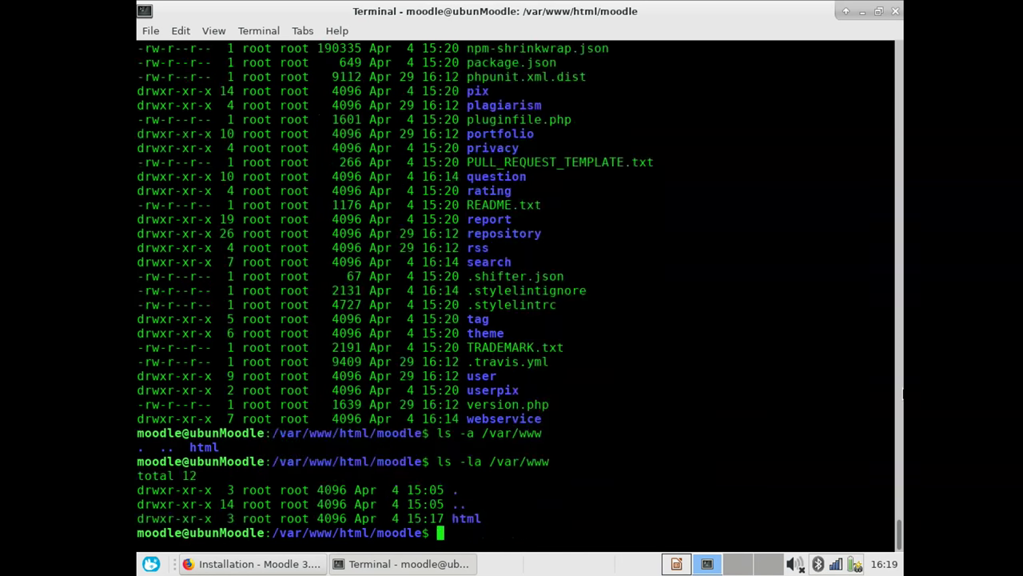
- Recursively set permissions to 777 with sudo on everything inside the moodle directory
key(alt+Tab)
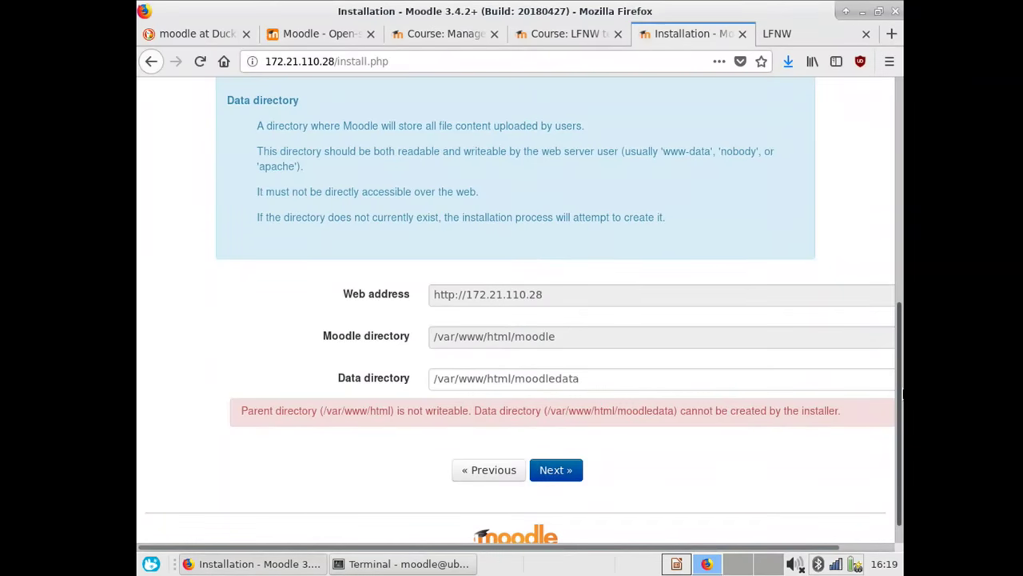
key(alt+Tab)
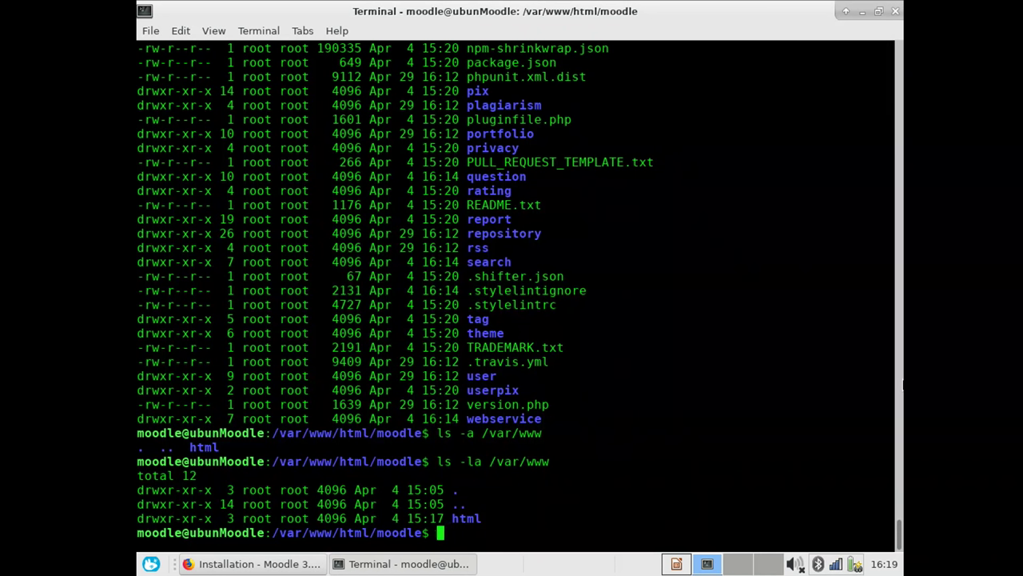
text(sudo chow)
key(BackSpace)
key(BackSpace)
text(mod )
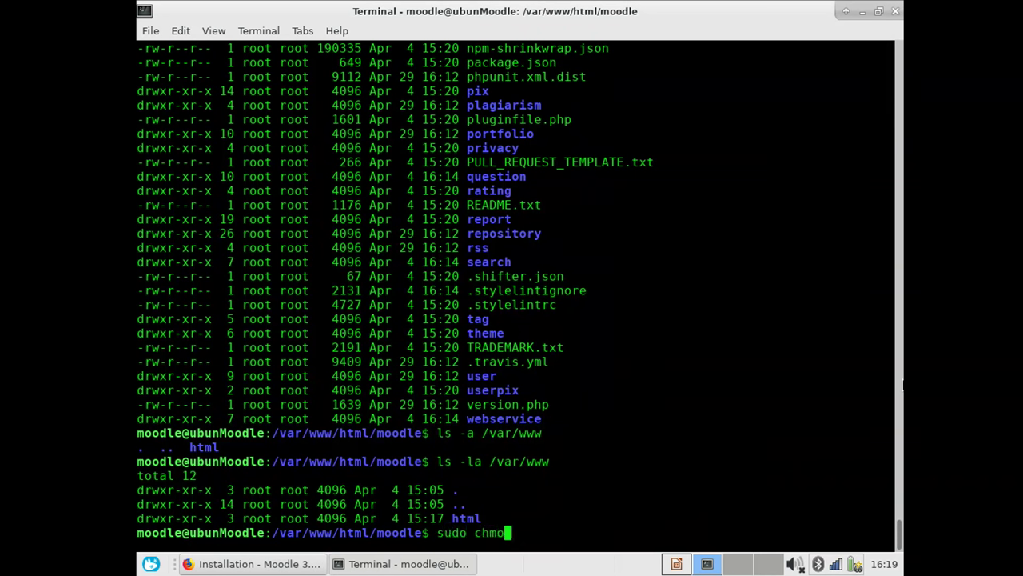
text(-R 777 *)
key(Return)
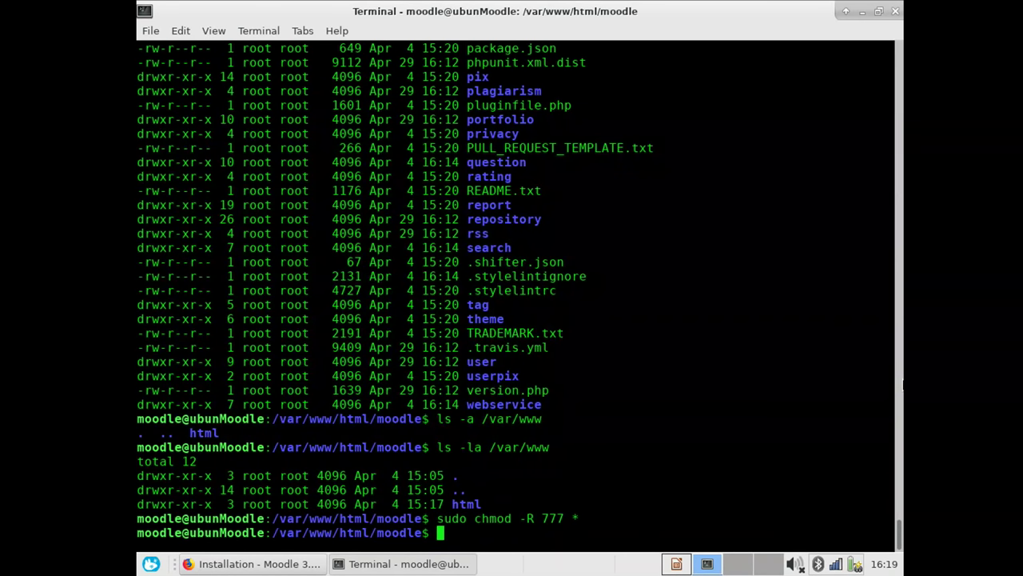
- Discard the recalled chmod command and move up to the parent directory /var/www/html
key(Up)
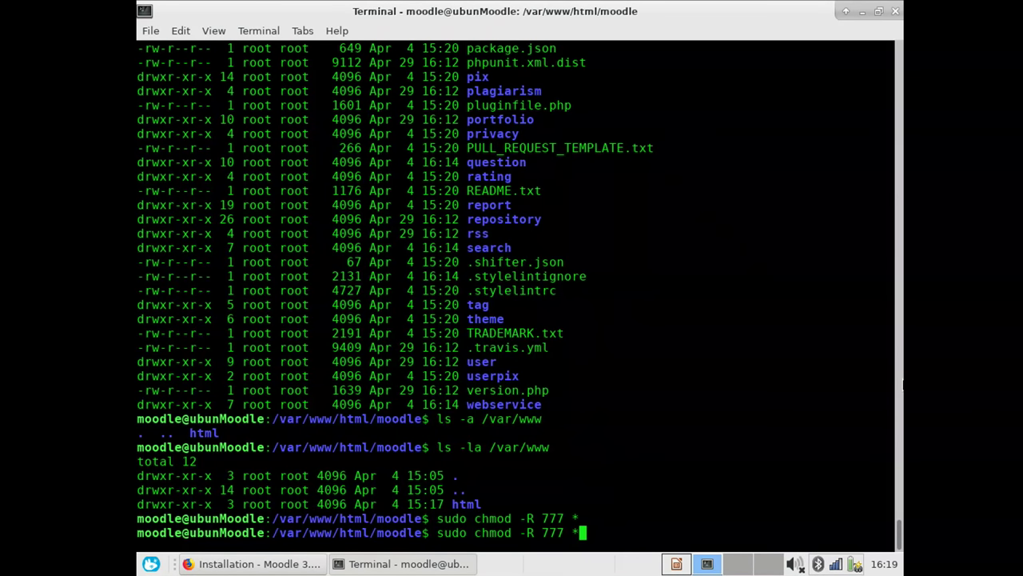
key(BackSpace)
key(BackSpace)
key(BackSpace)
key(BackSpace)
key(BackSpace)
key(BackSpace)
key(BackSpace)
key(BackSpace)
key(BackSpace)
key(BackSpace)
key(BackSpace)
key(BackSpace)
key(BackSpace)
key(BackSpace)
key(BackSpace)
key(BackSpace)
key(BackSpace)
key(BackSpace)
key(BackSpace)
text(cd ..)
key(Return)
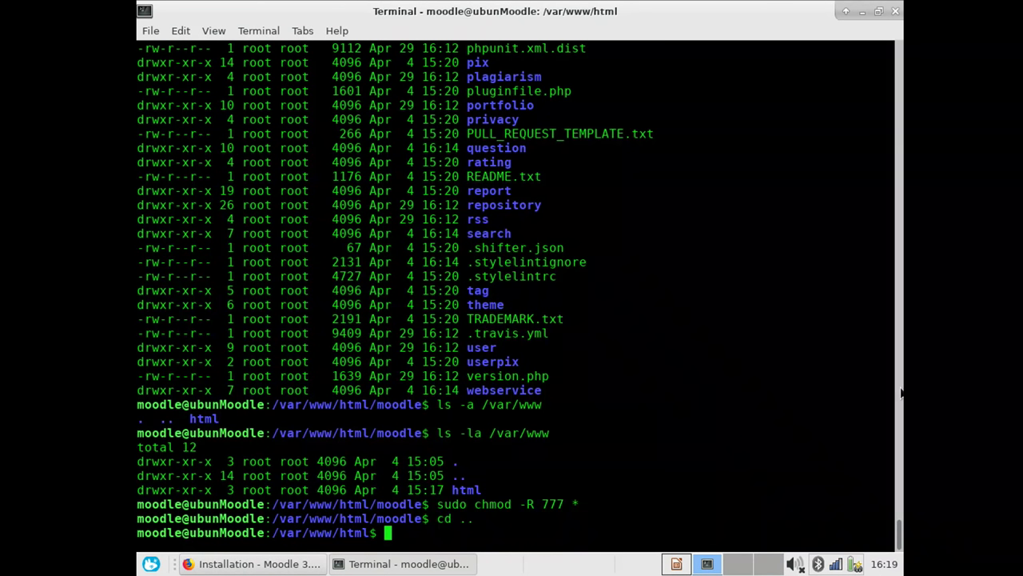
- Recursively set permissions to 777 with sudo on everything inside /var/www/html
key(Up)
key(Up)
text(\)
key(Return)
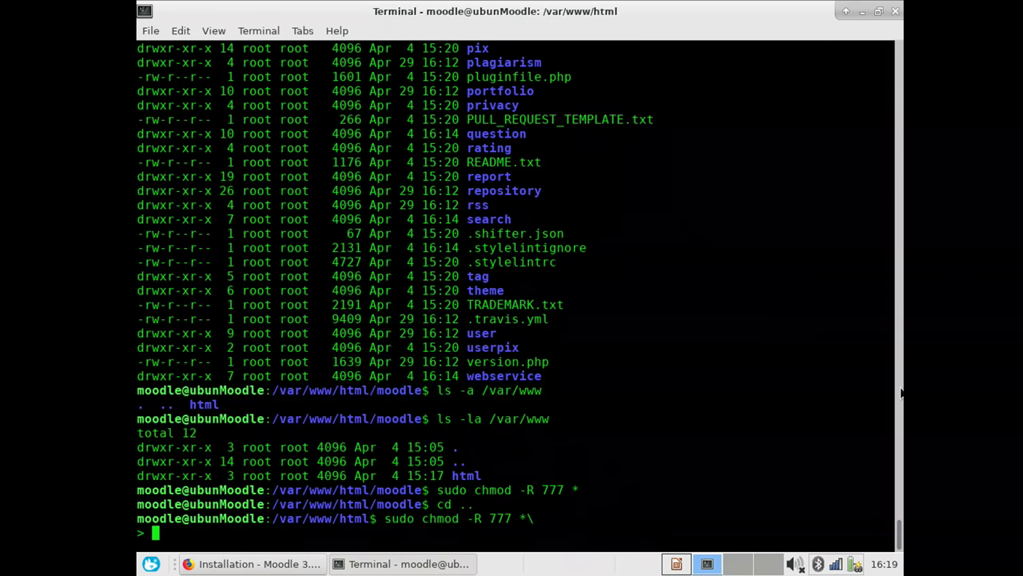
key(ctrl+c)
key(Up)
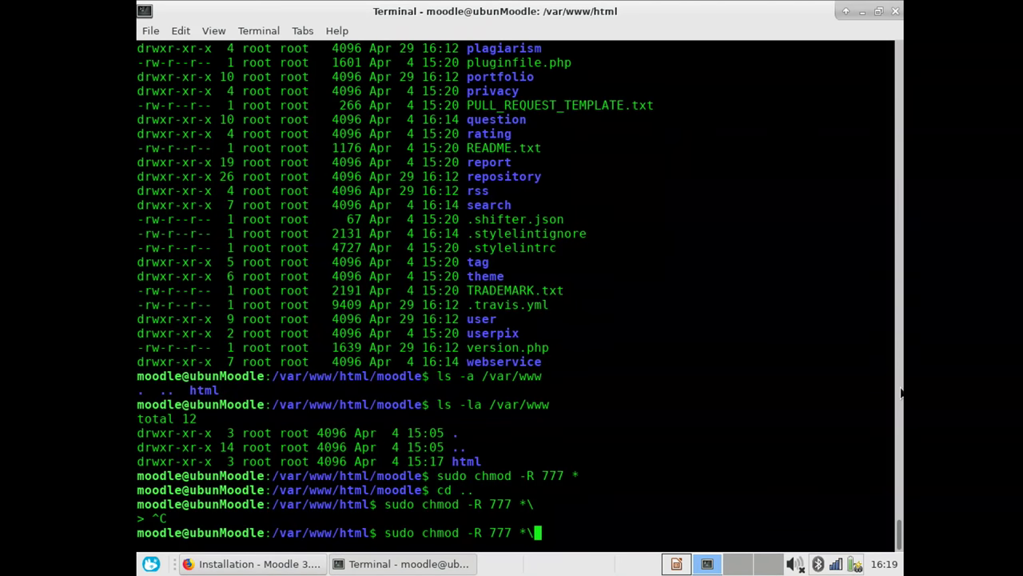
key(BackSpace)
key(Return)
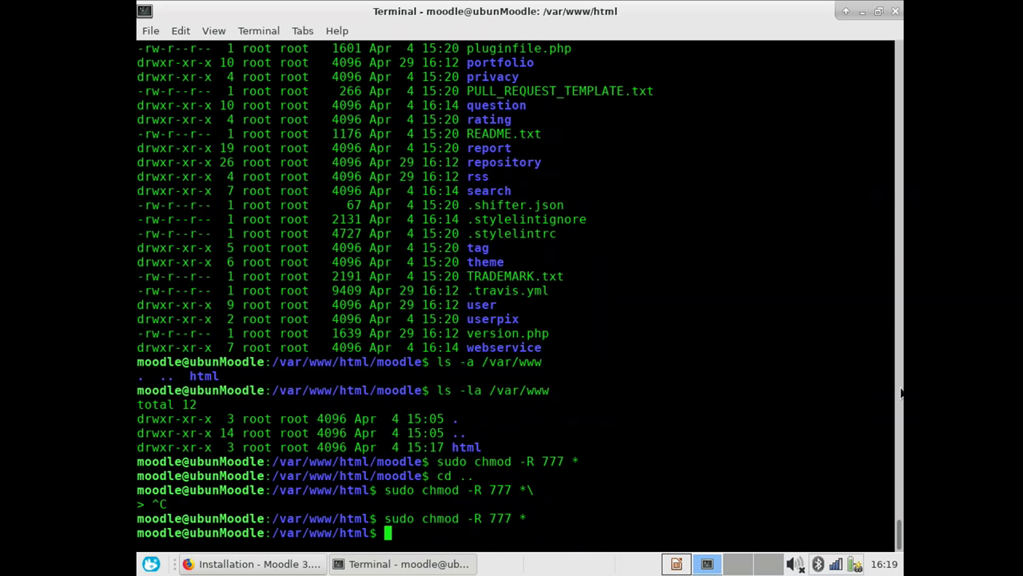
- Switch to Firefox, resubmit the Moodle paths, then reload the page with its form data resent and try to continue
key(alt+Tab)
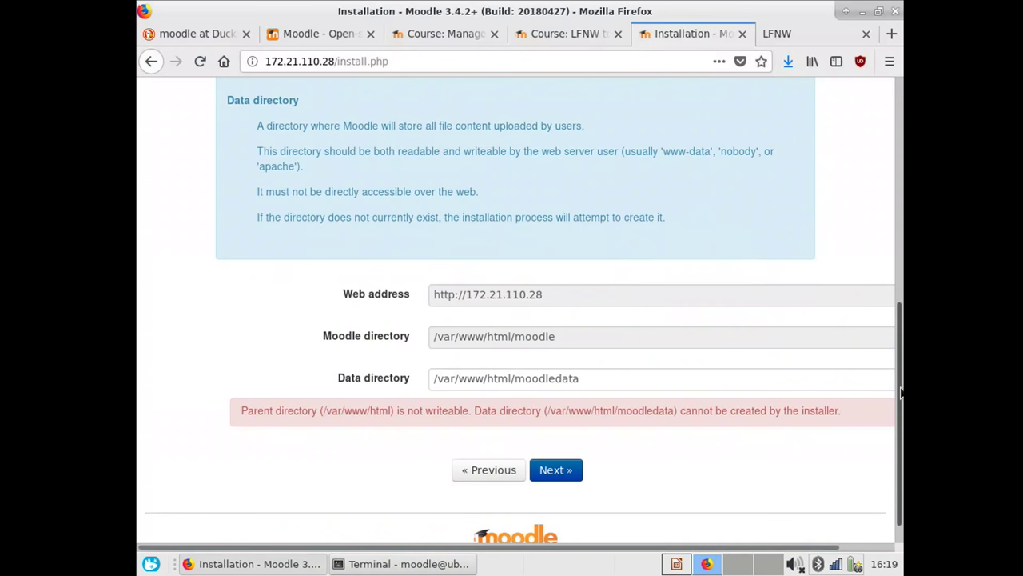
click(557, 465)
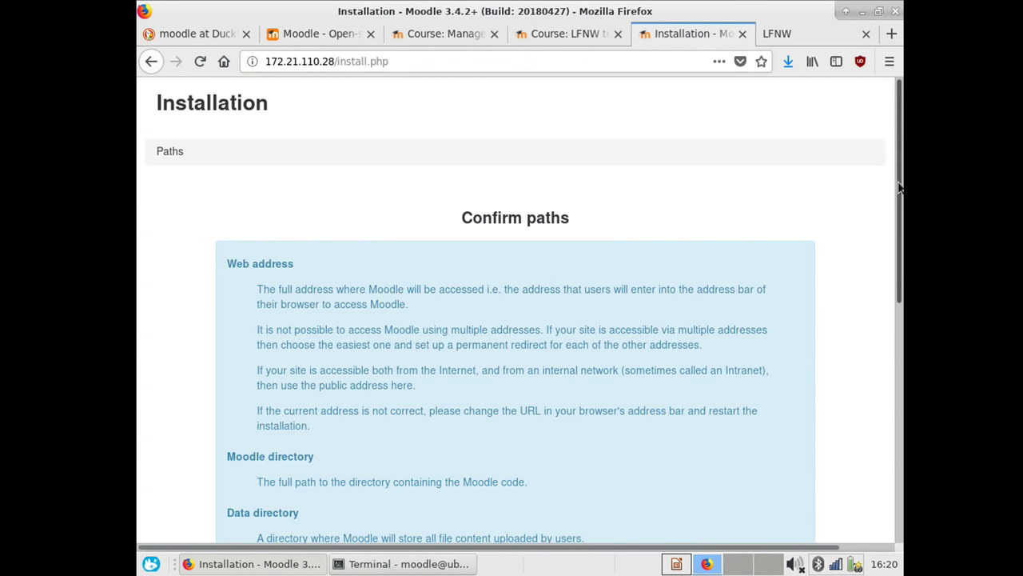
scroll(870, 420, down, 5)
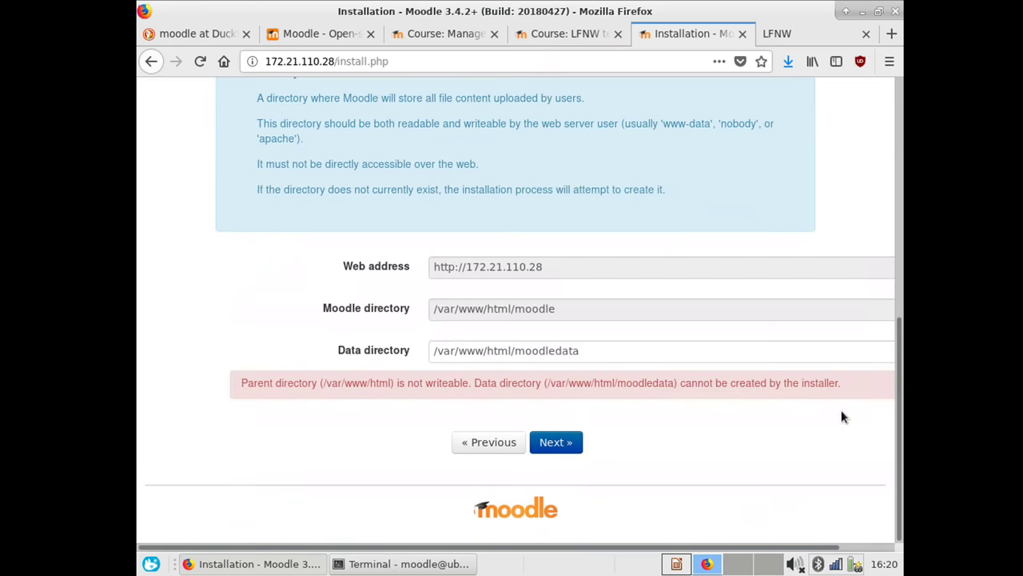
click(195, 52)
click(708, 293)
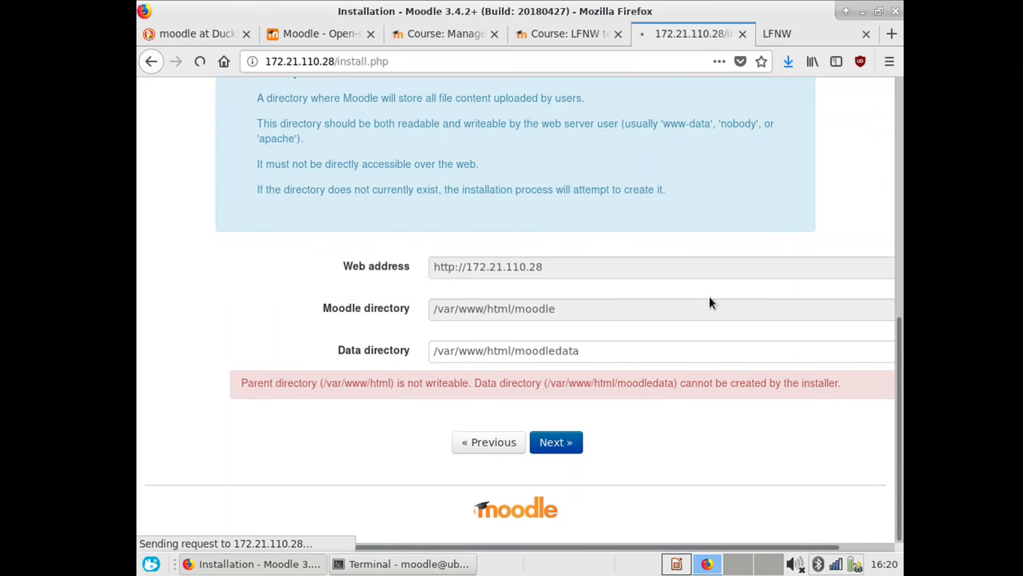
click(553, 441)
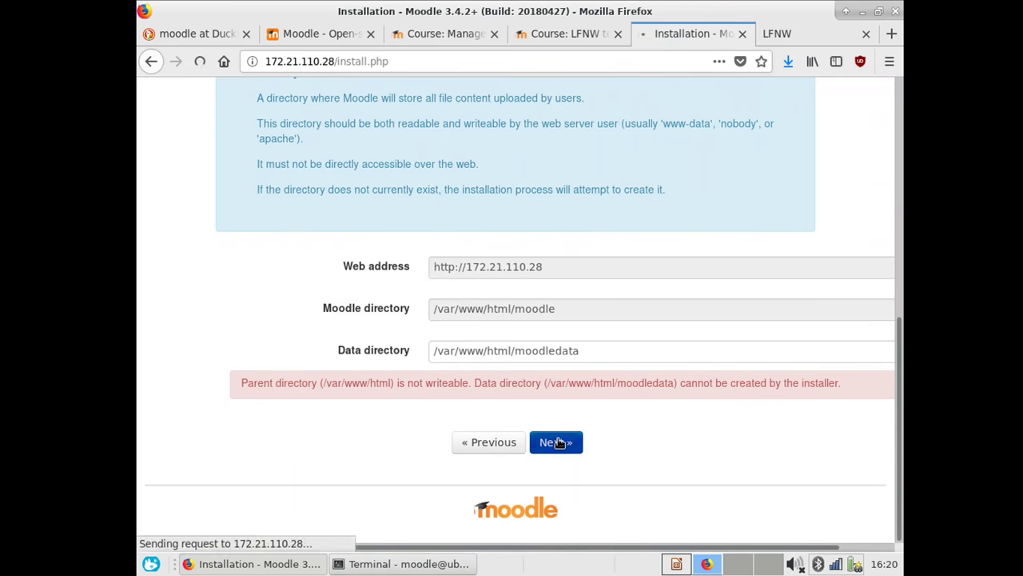
- Restart the Moodle installer from the site root address 172.21.110.28 and continue with English (en) as the language
click(333, 61)
drag(332, 61, 439, 92)
key(BackSpace)
key(Return)
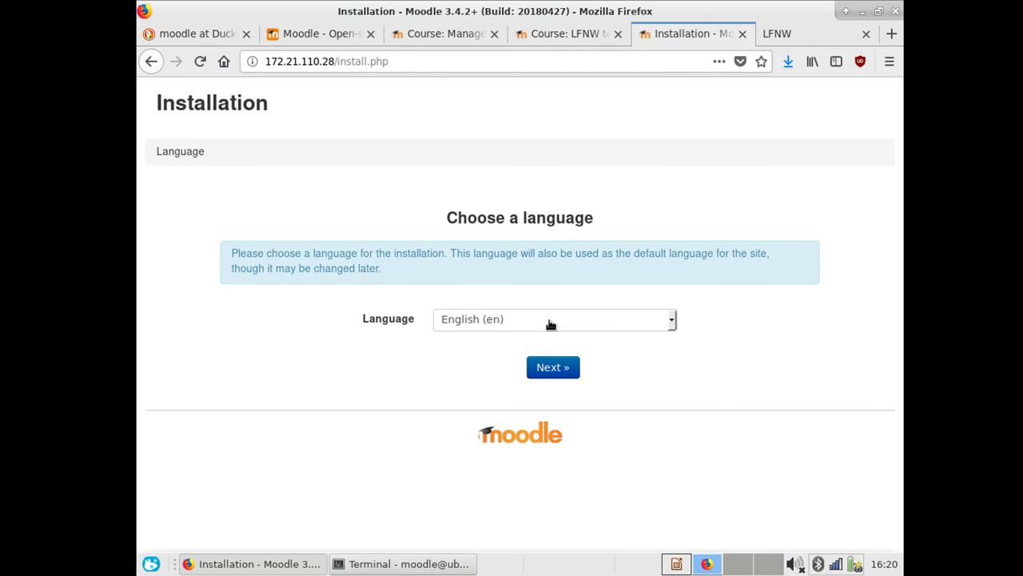
click(556, 365)
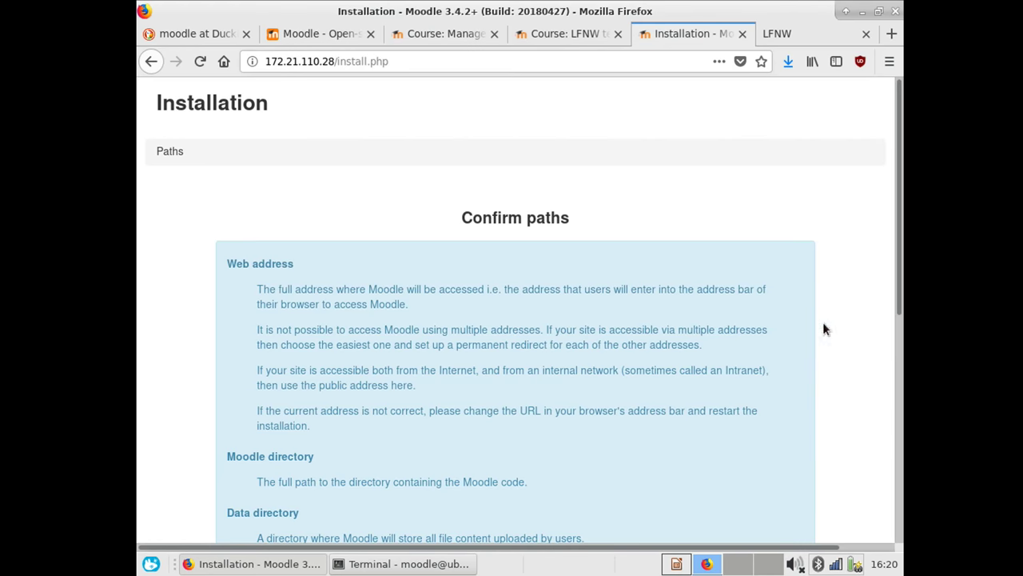
- Try to submit the Confirm paths page with /var/www/html/moodledata as the data directory, and check the outcome below the fields
drag(901, 267, 872, 495)
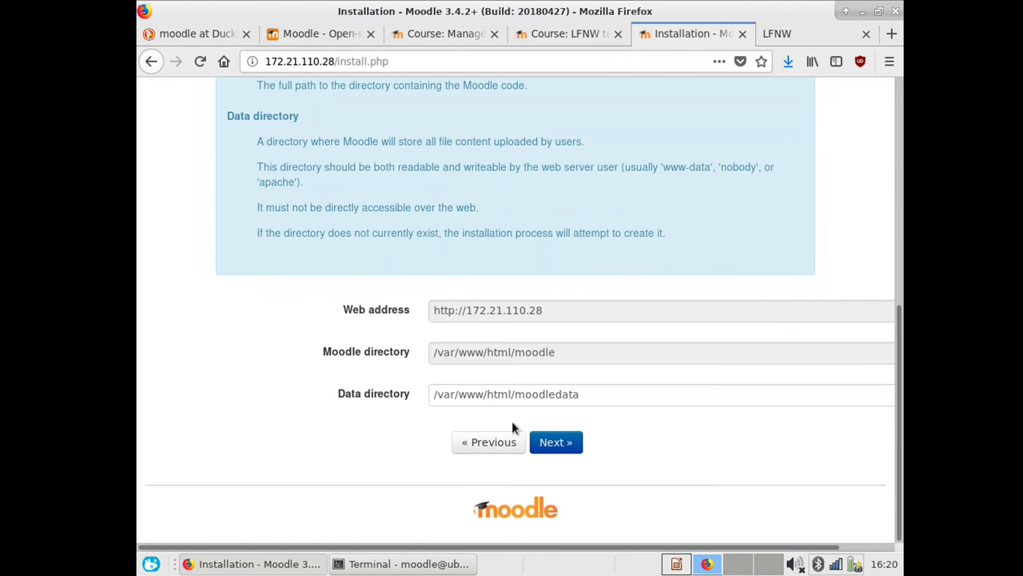
click(550, 445)
drag(894, 206, 897, 436)
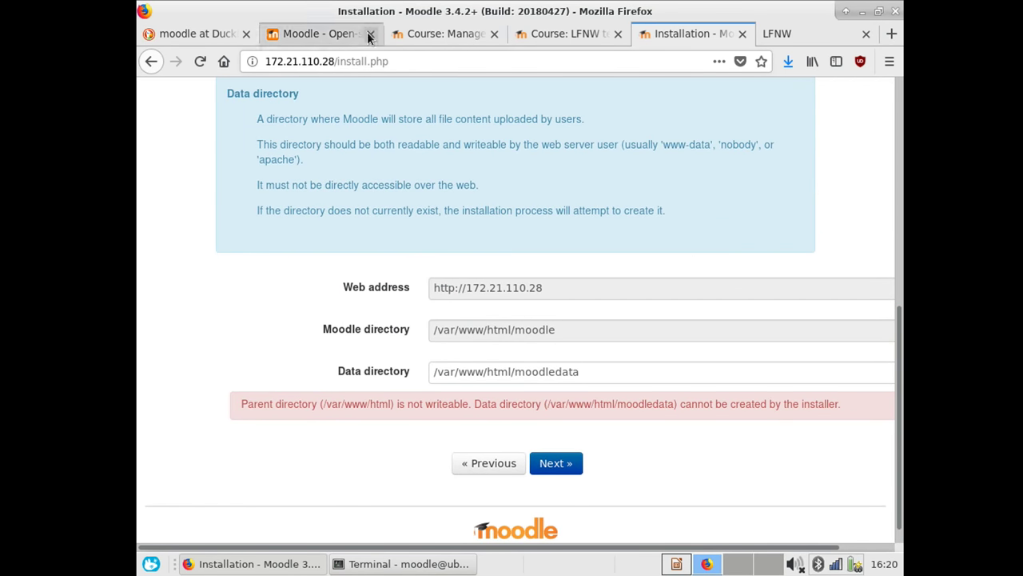
- Bring up the already open Management Information Systems course page
click(421, 29)
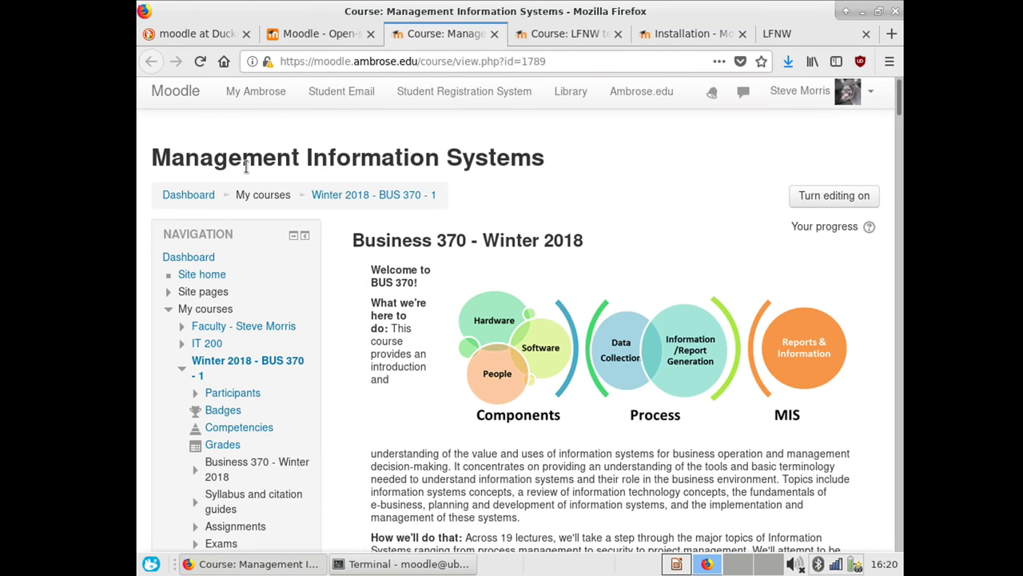
- Open the Management Information Systems course from the dashboard's course overview and look through its syllabus, assignments and exams sections
click(191, 196)
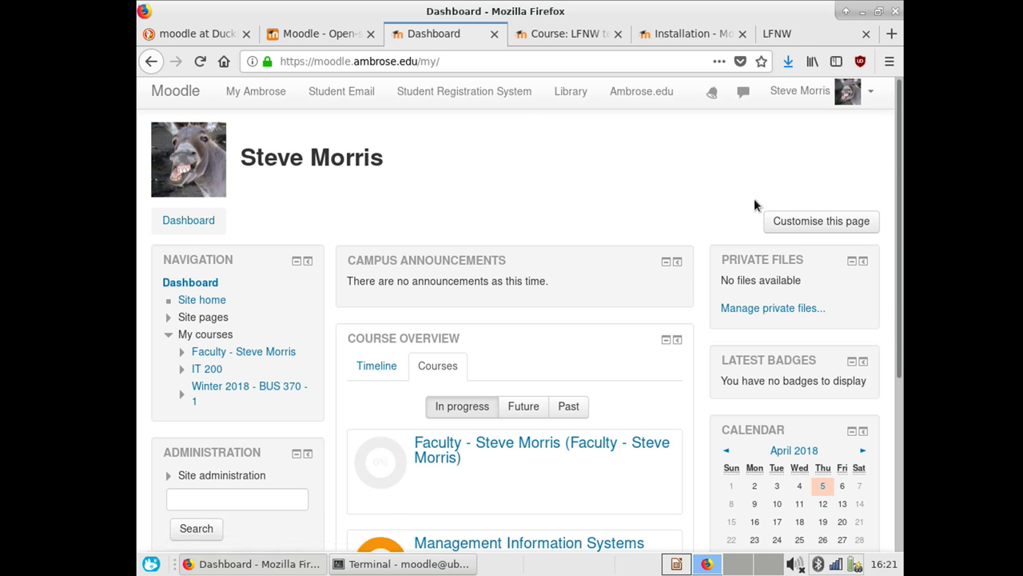
drag(899, 137, 890, 270)
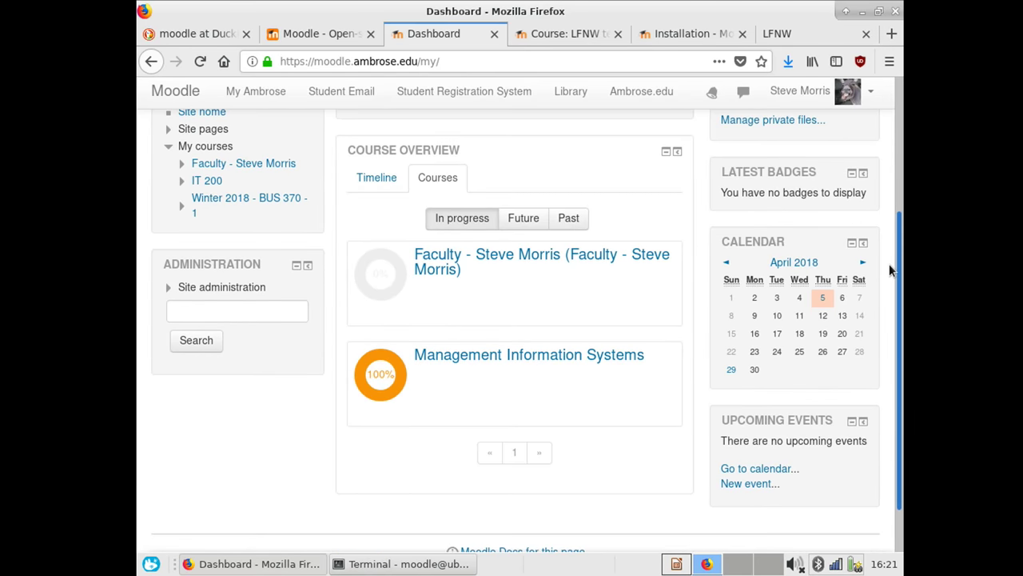
click(471, 362)
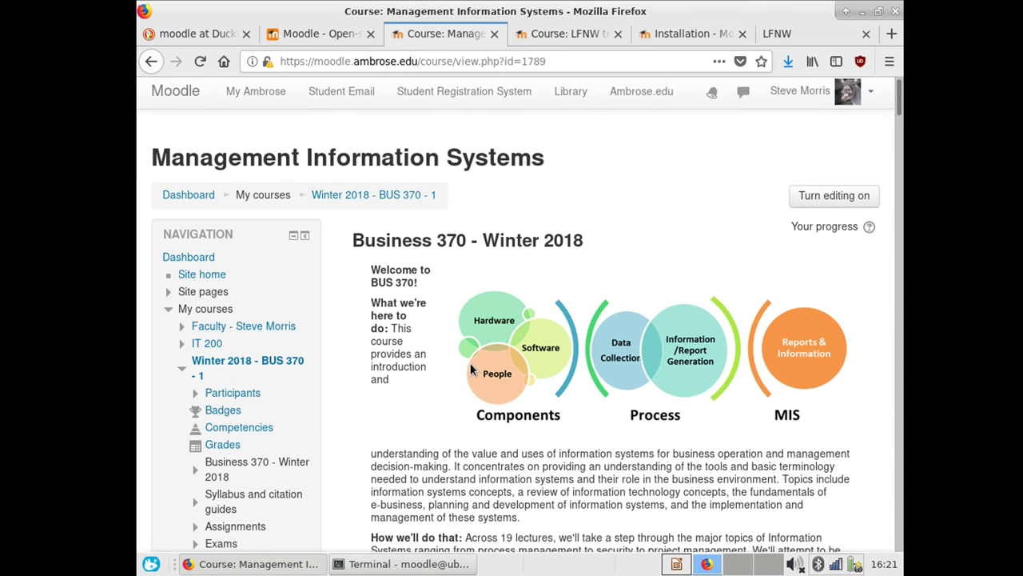
scroll(471, 369, down, 10)
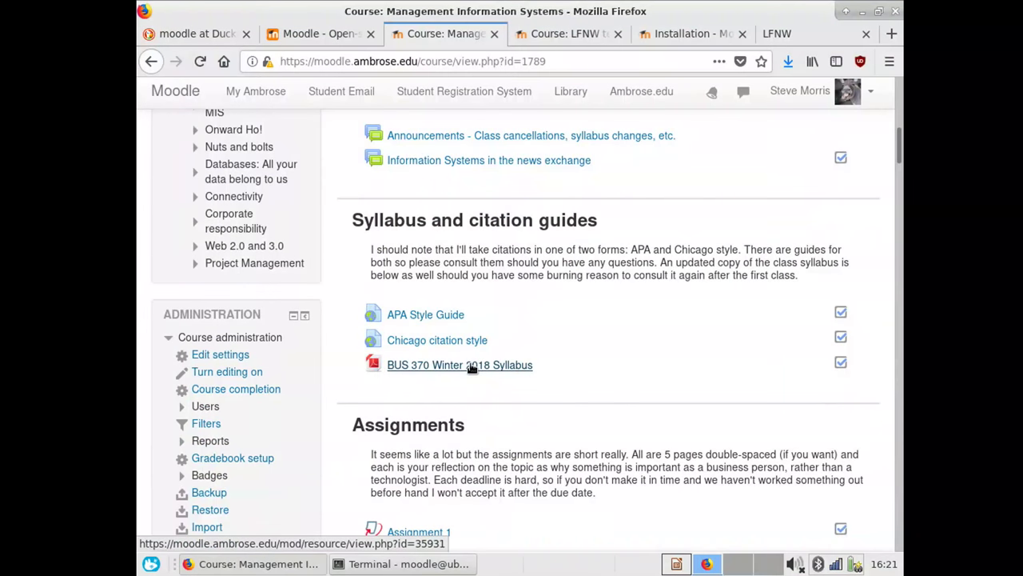
scroll(471, 369, down, 10)
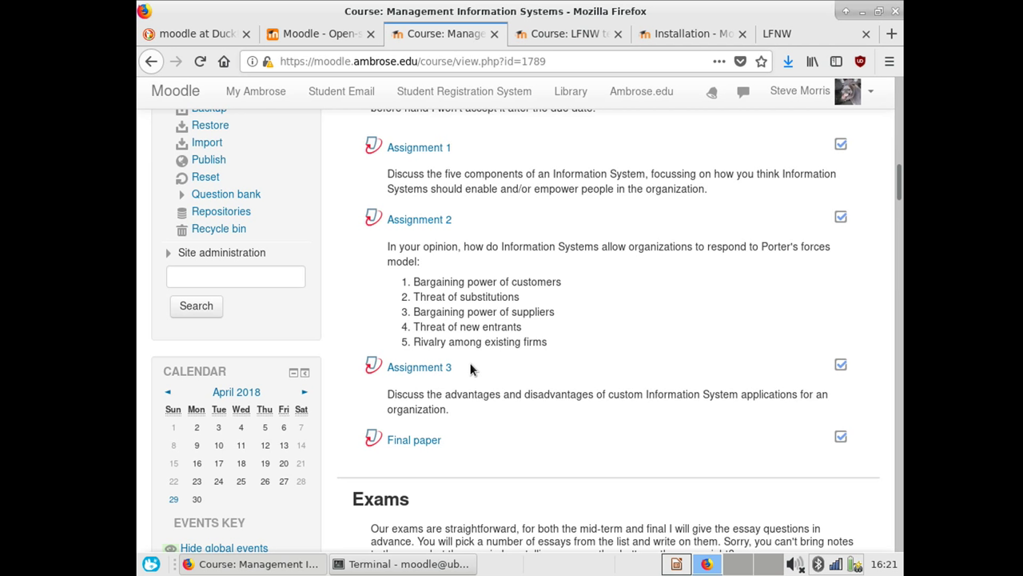
drag(900, 165, 898, 208)
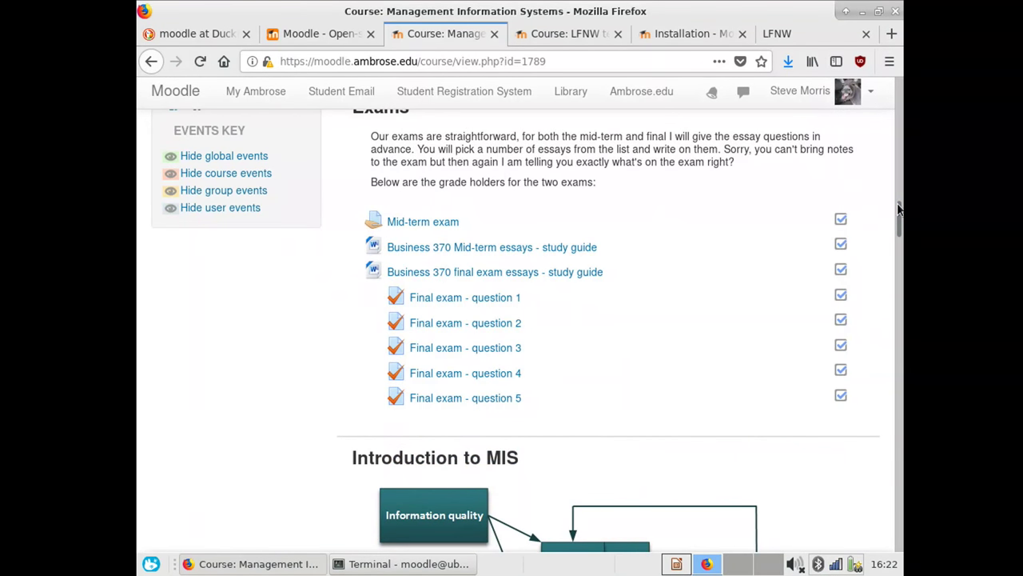
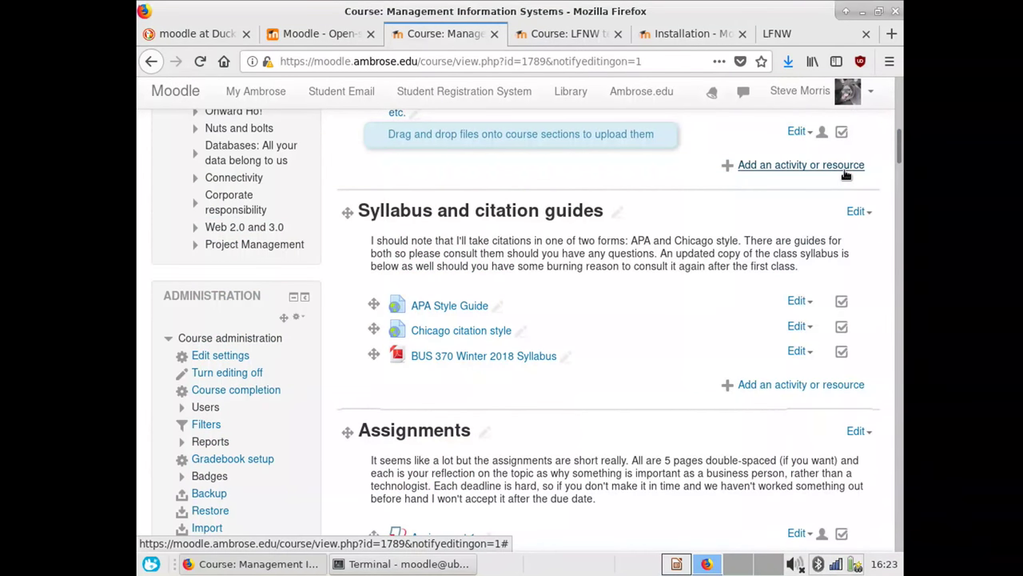
- Review the activity and resource types that can be added to the course, down to URL, without adding one
click(845, 167)
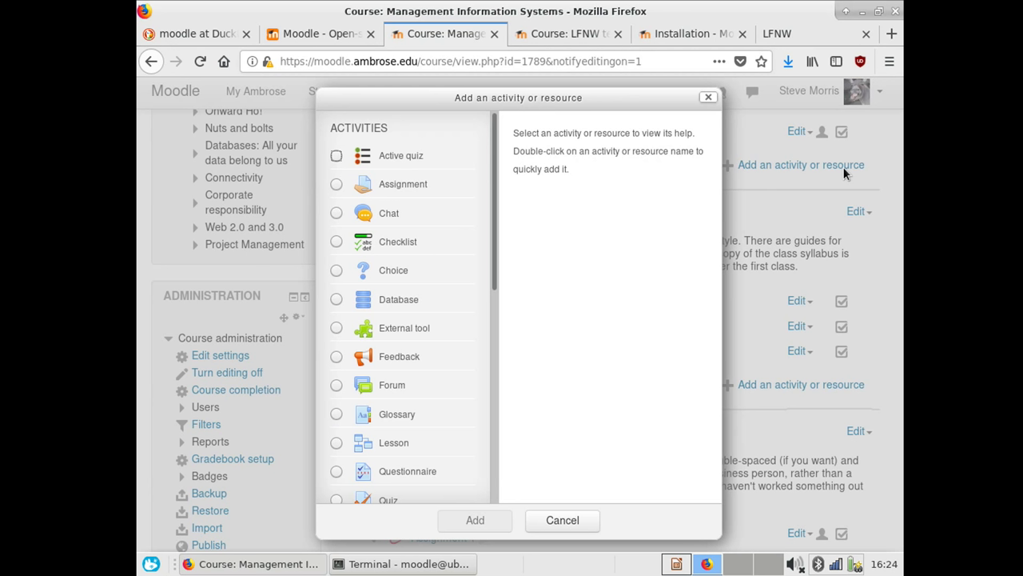
drag(495, 214, 497, 352)
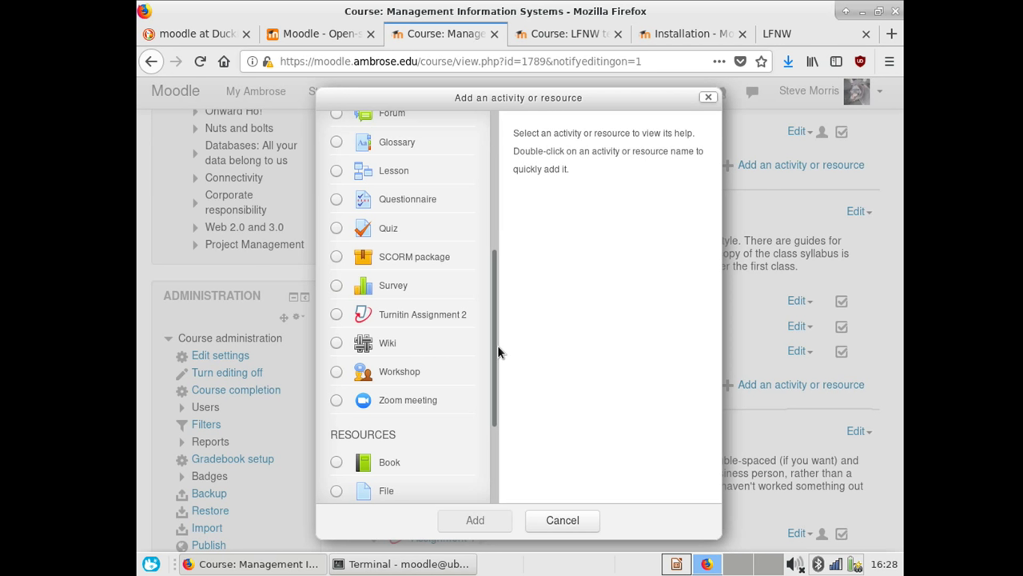
drag(497, 346, 503, 442)
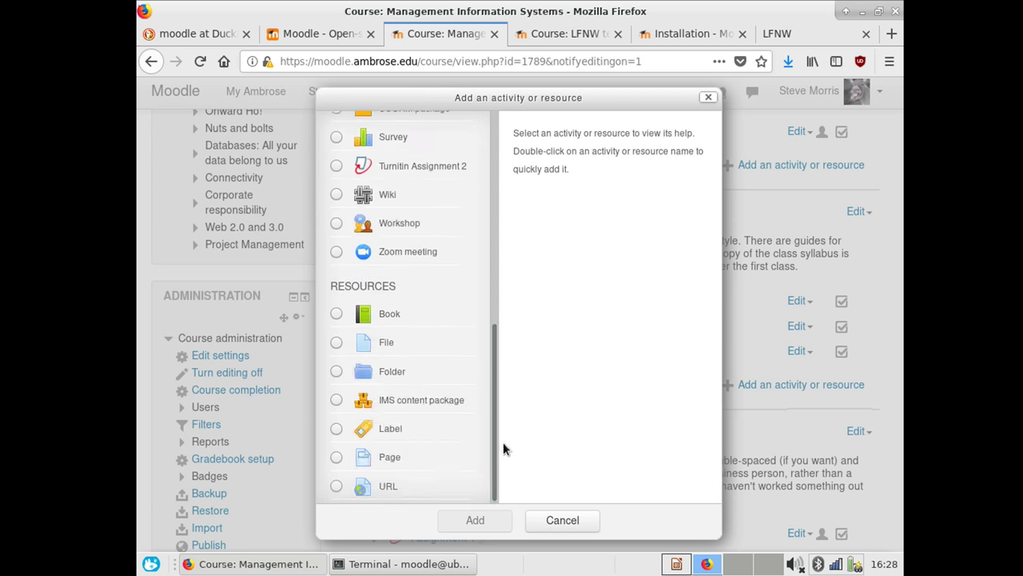
click(571, 521)
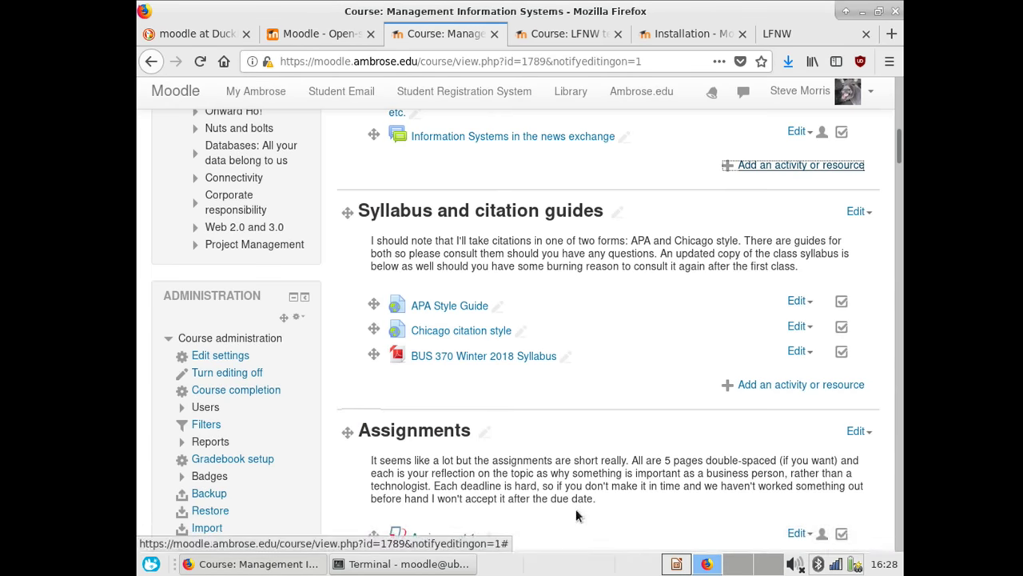
- Upload Installing and using Moodle - LFNW 2018.odp from the Documents folder in the file manager to the course's Syllabus and citation guides section
click(151, 564)
click(171, 288)
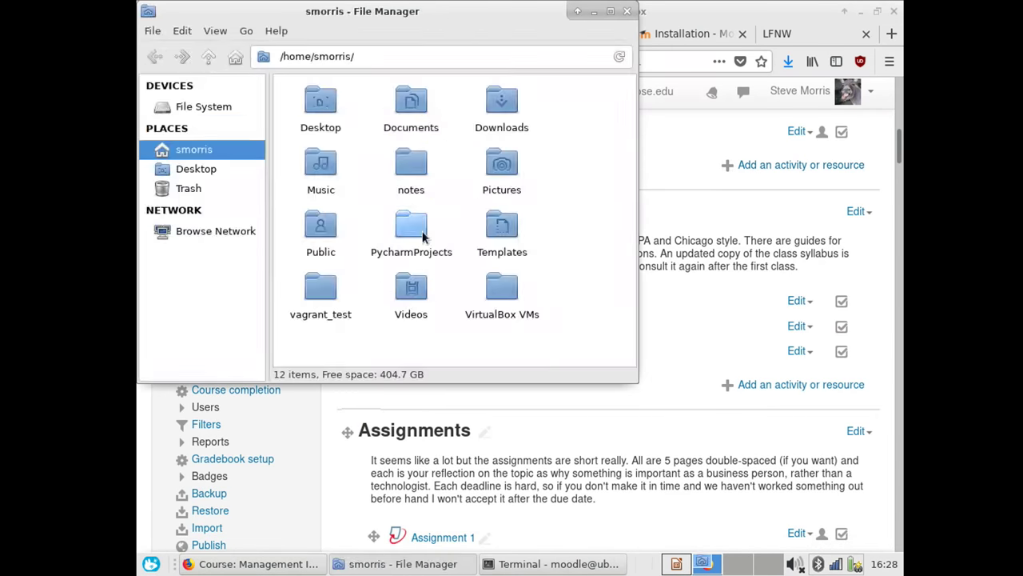
double_click(413, 112)
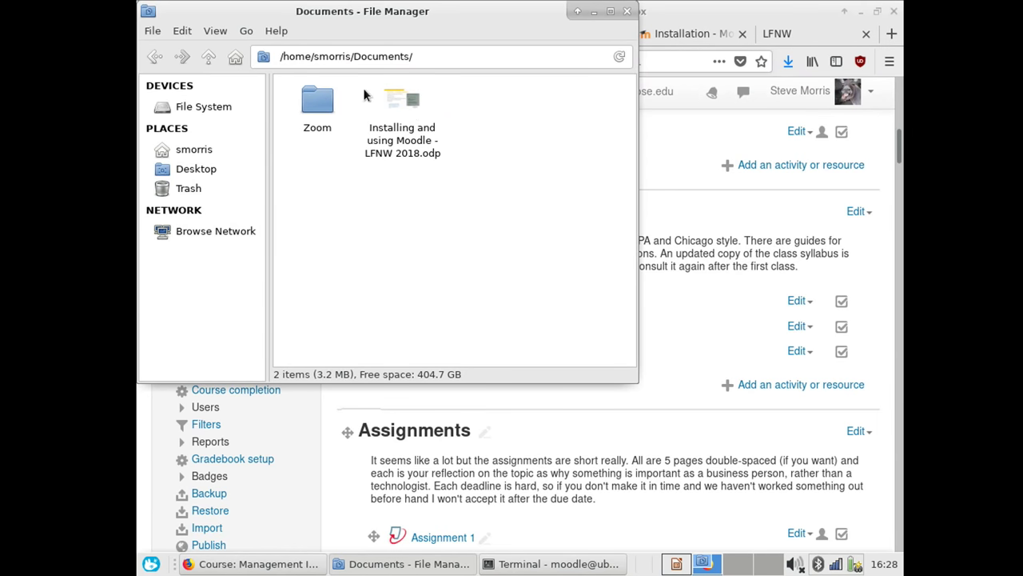
drag(560, 11, 899, 348)
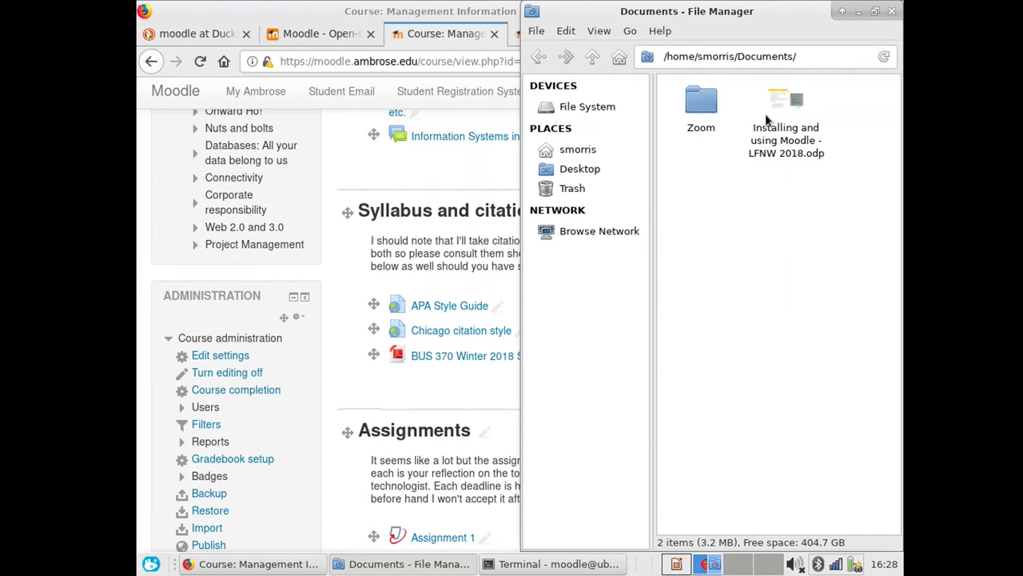
drag(774, 111, 426, 381)
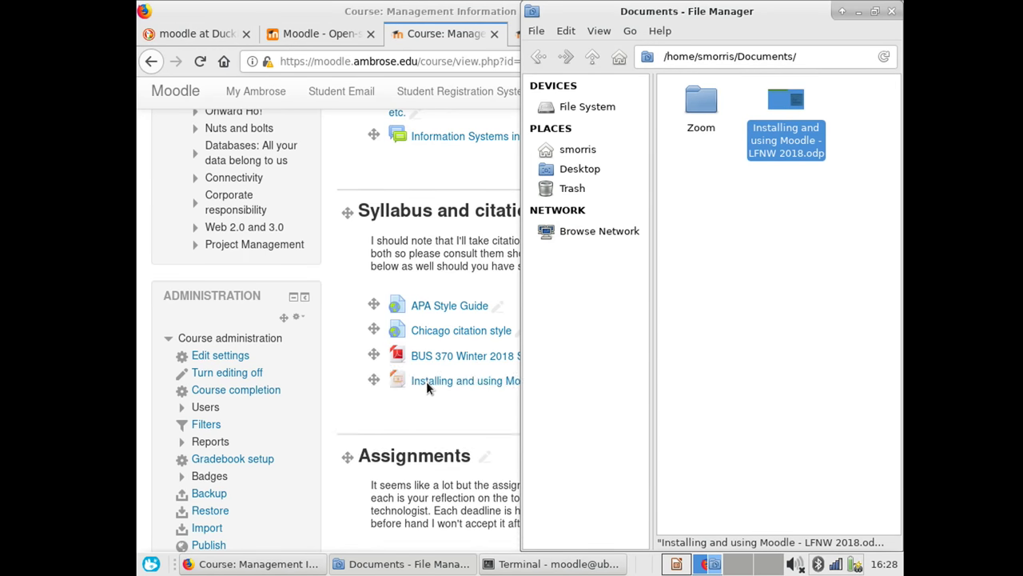
click(426, 428)
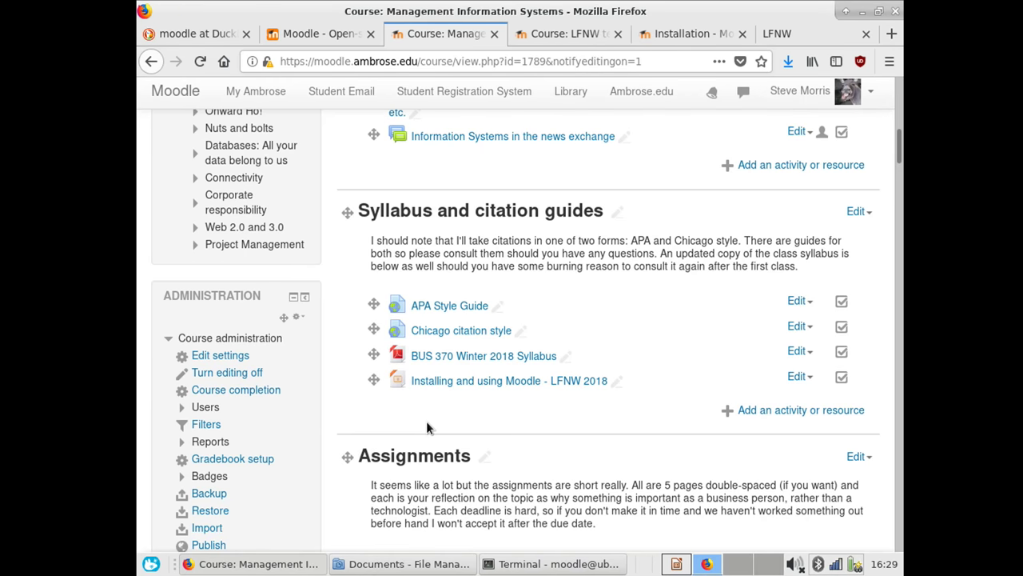
- View the recent Moodle messages, and open the backup settings of the Winter 2018 - BUS 370 - 1 course
click(750, 94)
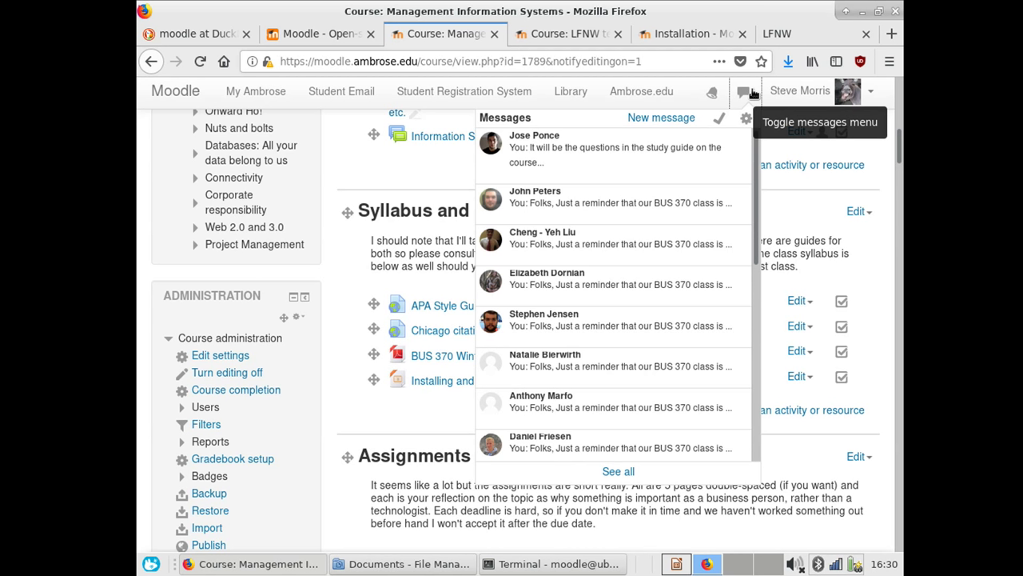
click(346, 320)
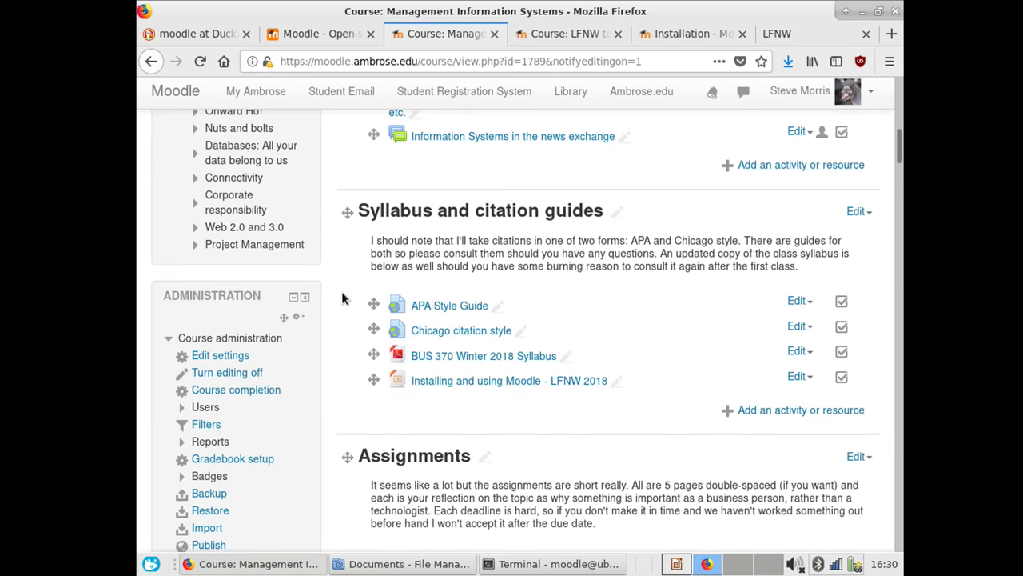
scroll(342, 298, down, 3)
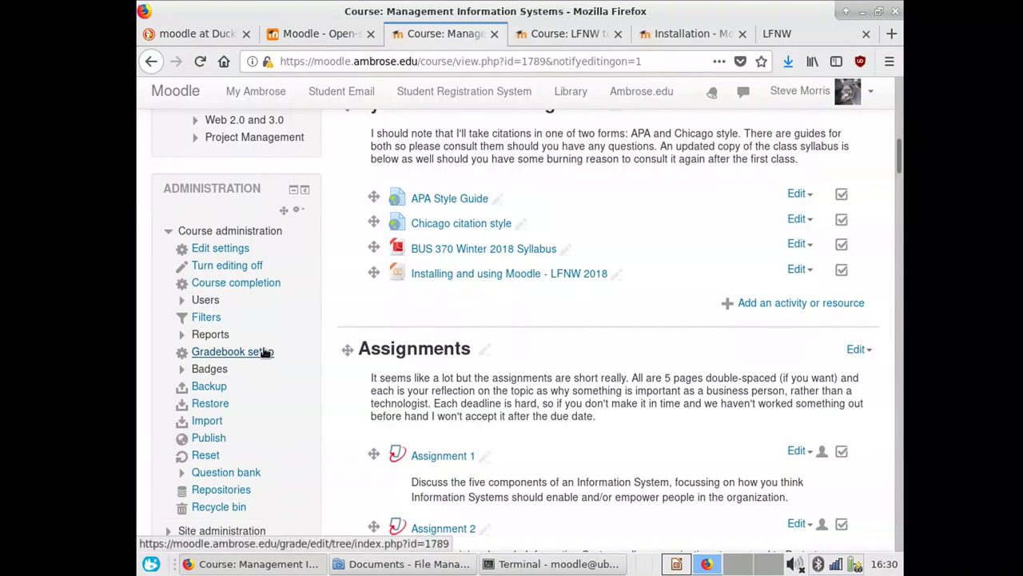
scroll(315, 332, down, 3)
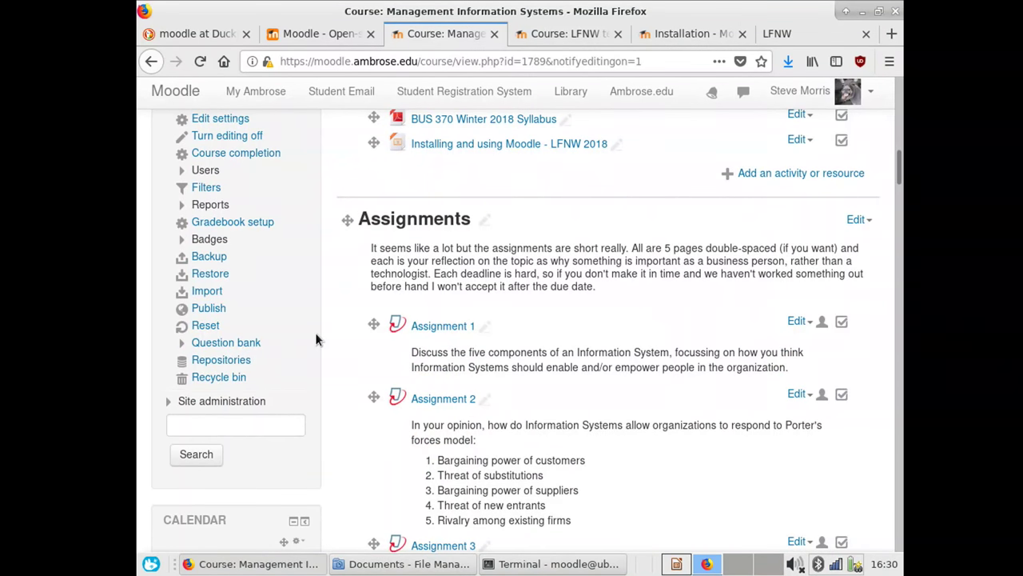
click(218, 263)
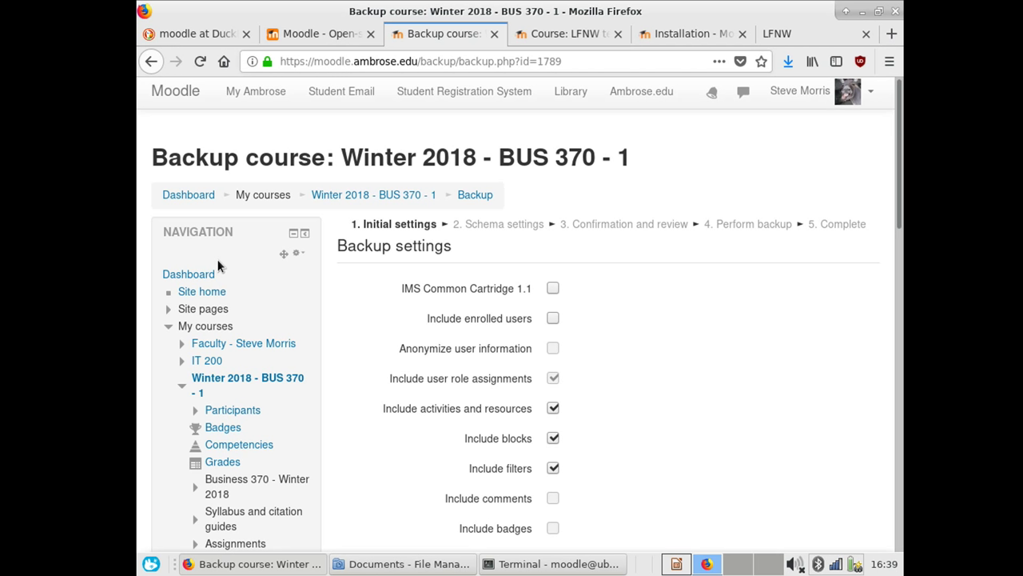
- Return to the dashboard and examine the Server options under Site administration
click(183, 198)
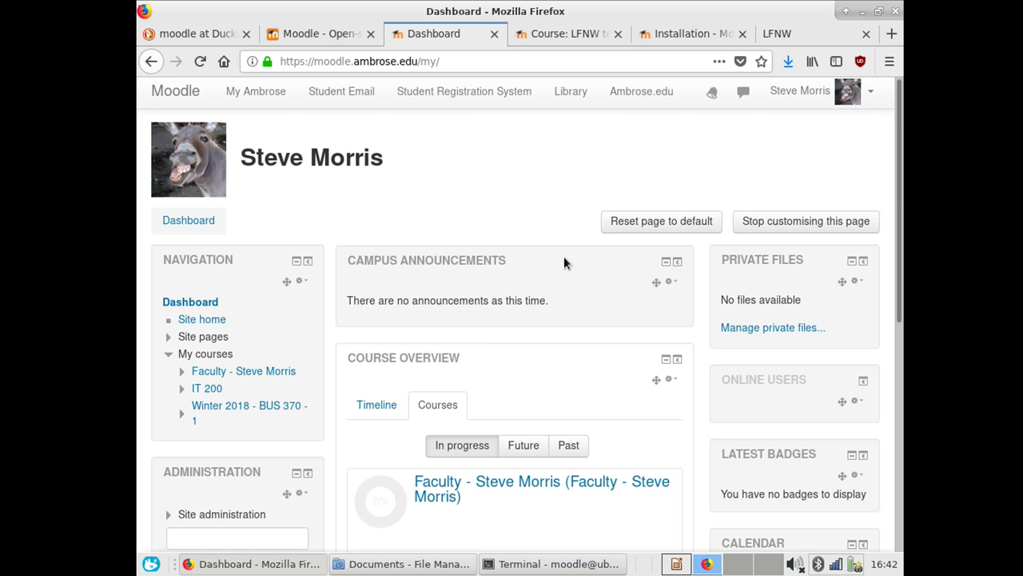
scroll(564, 262, down, 5)
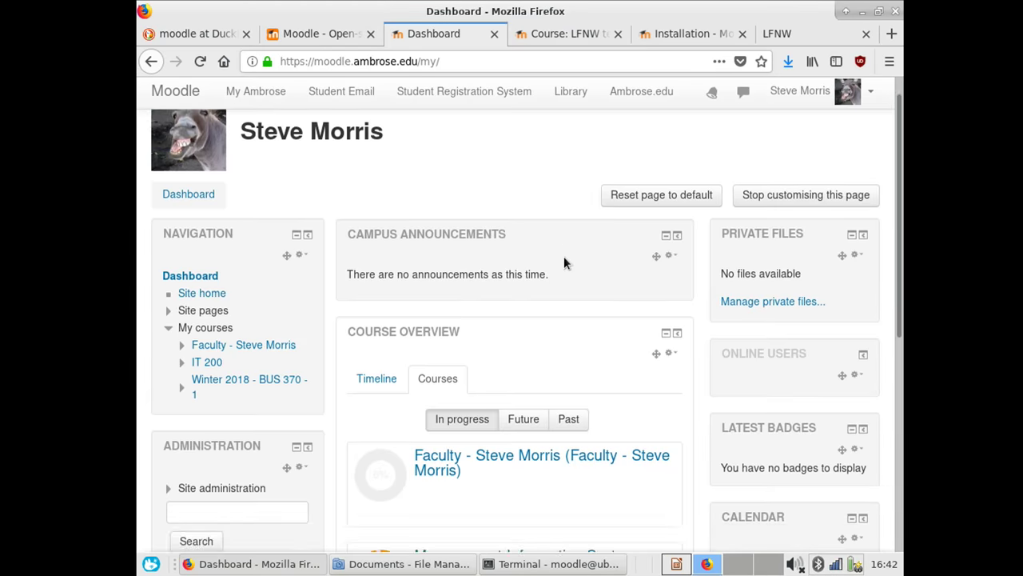
click(209, 206)
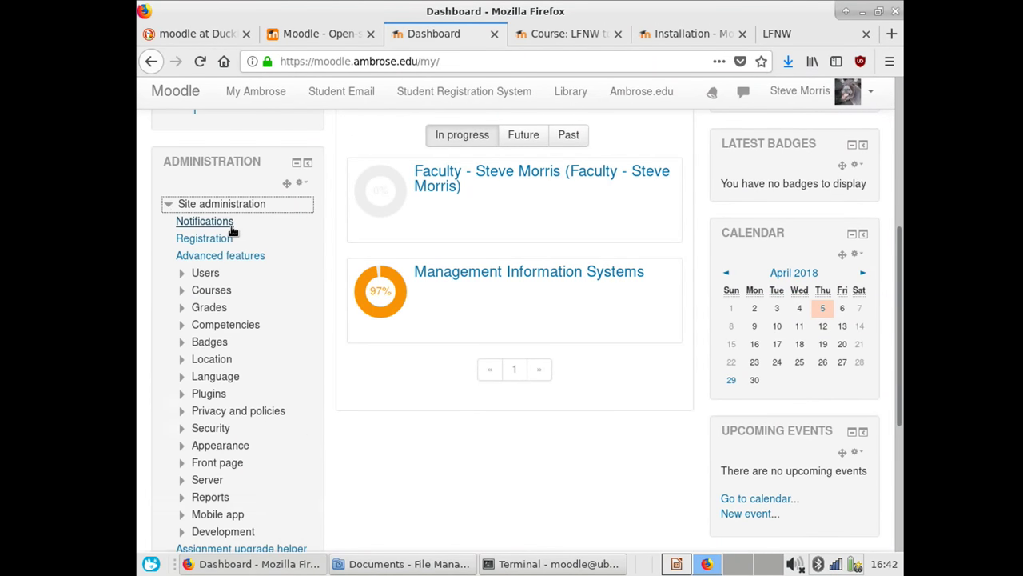
click(209, 482)
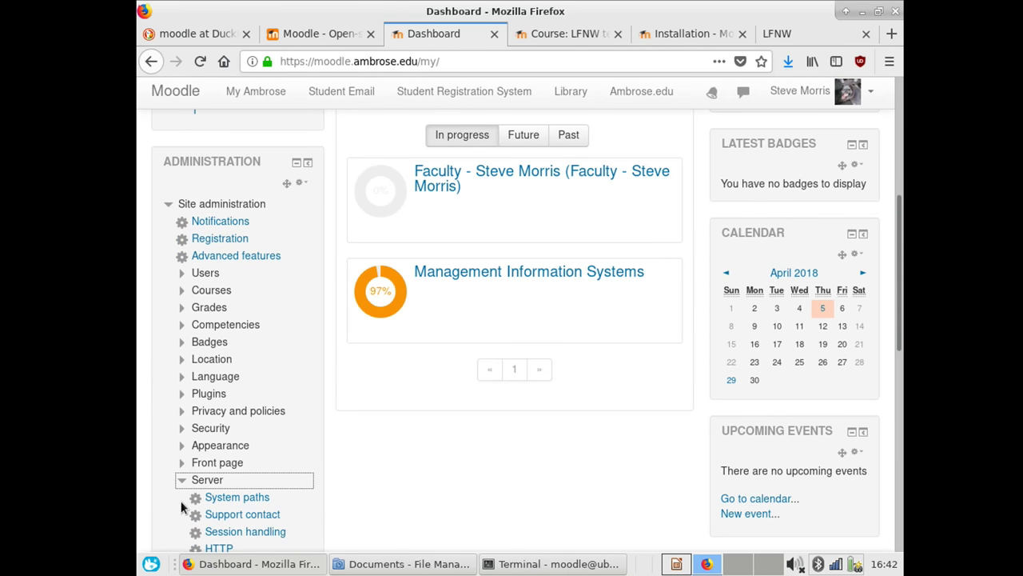
click(207, 565)
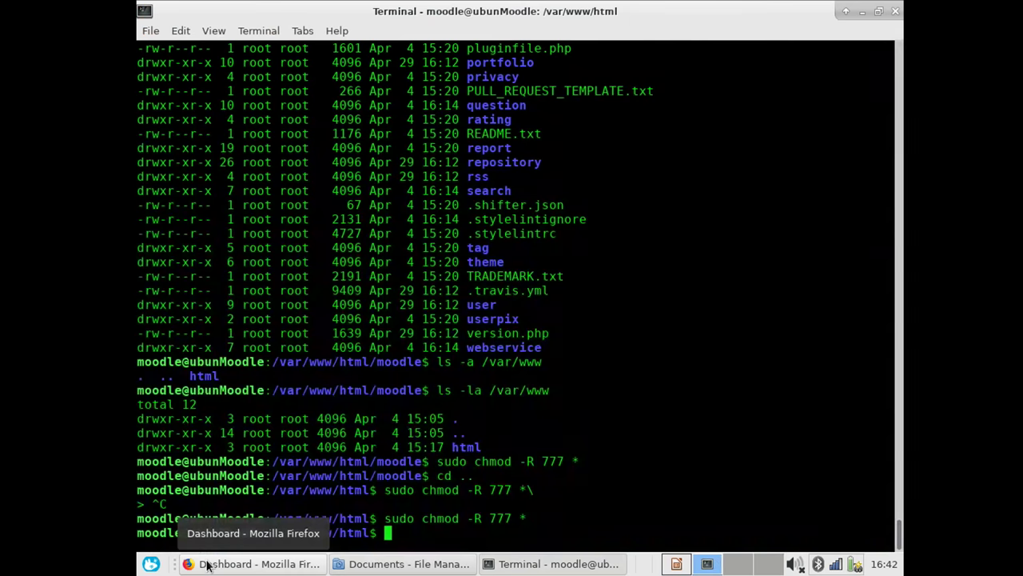
click(280, 562)
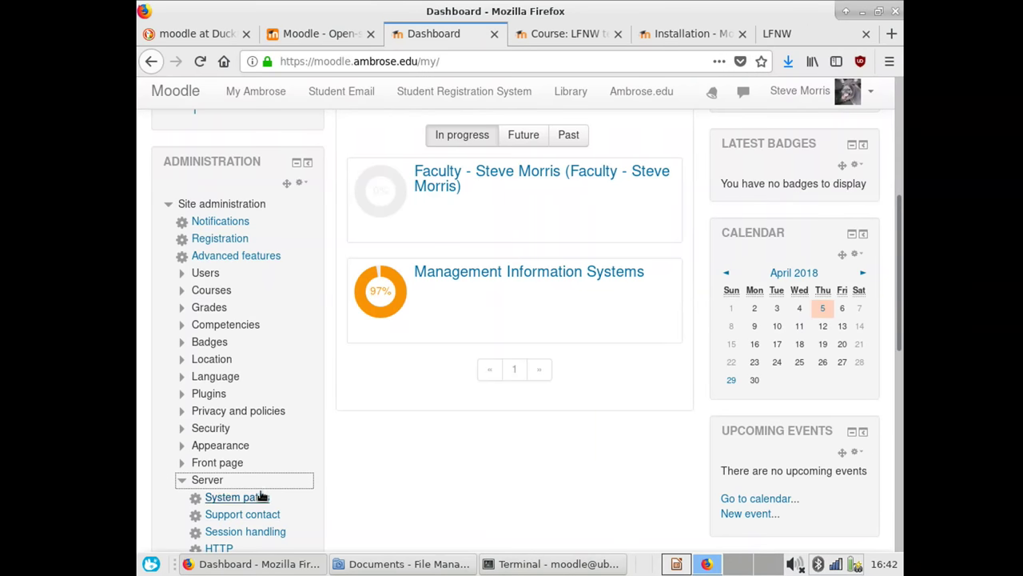
scroll(281, 464, down, 3)
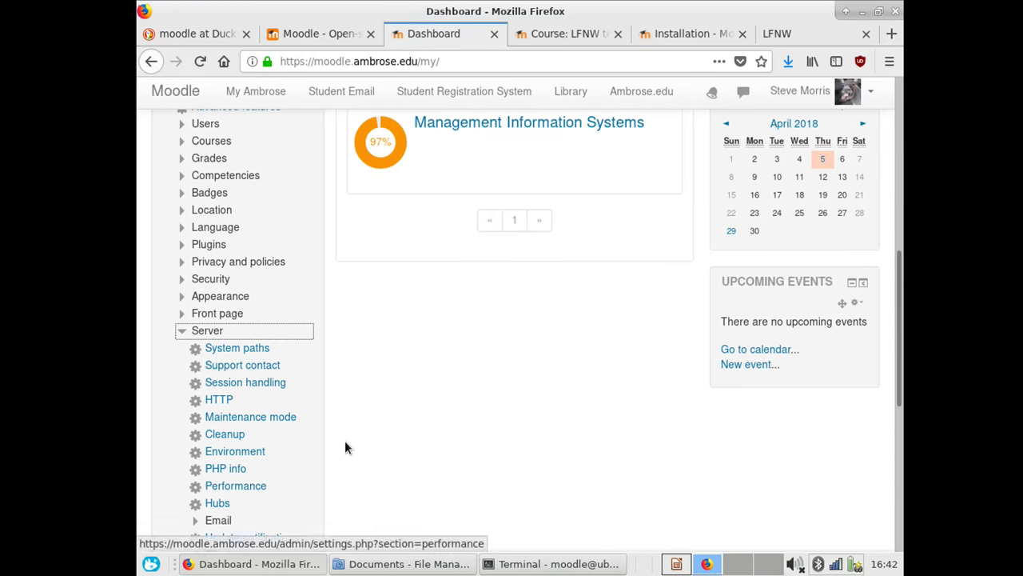
scroll(344, 441, down, 4)
- Expand the site's Reports options and look through the Live logs report
click(209, 401)
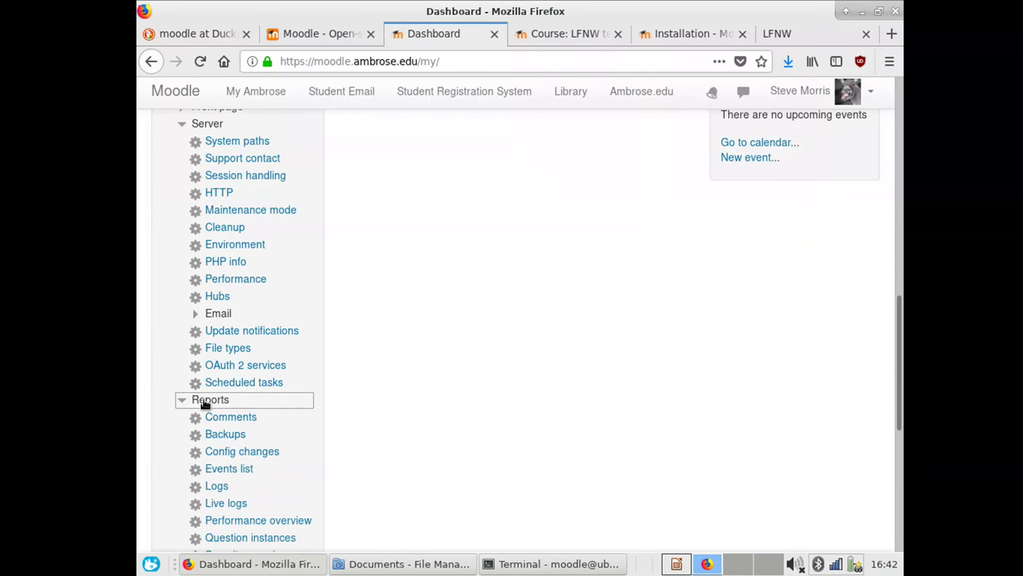
click(219, 503)
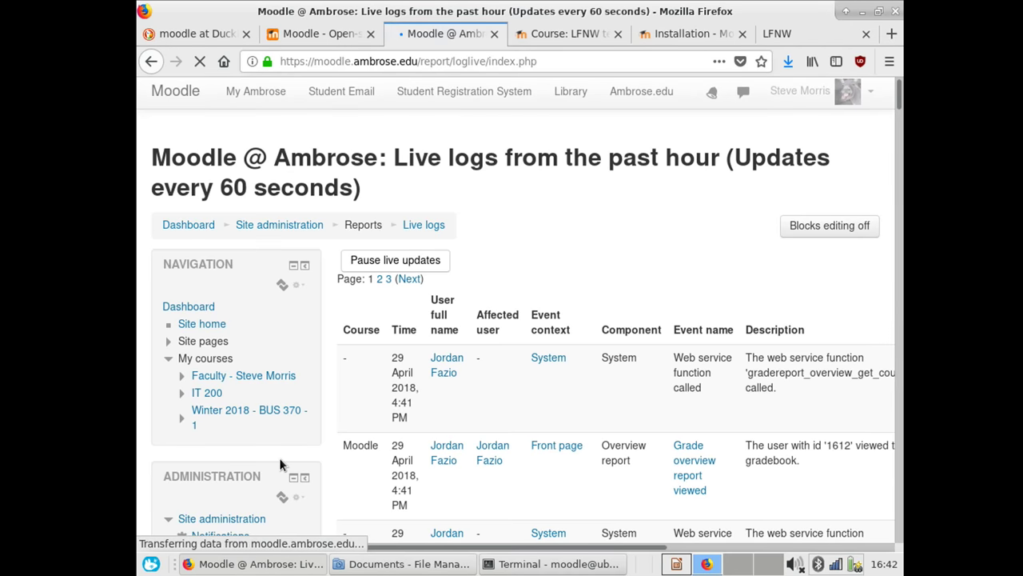
scroll(279, 457, down, 4)
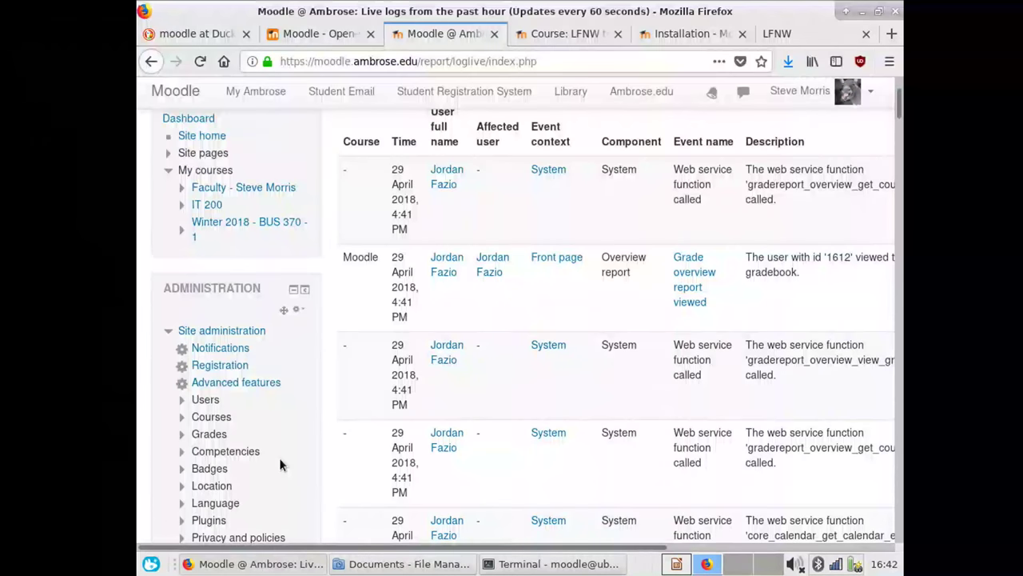
scroll(279, 463, down, 8)
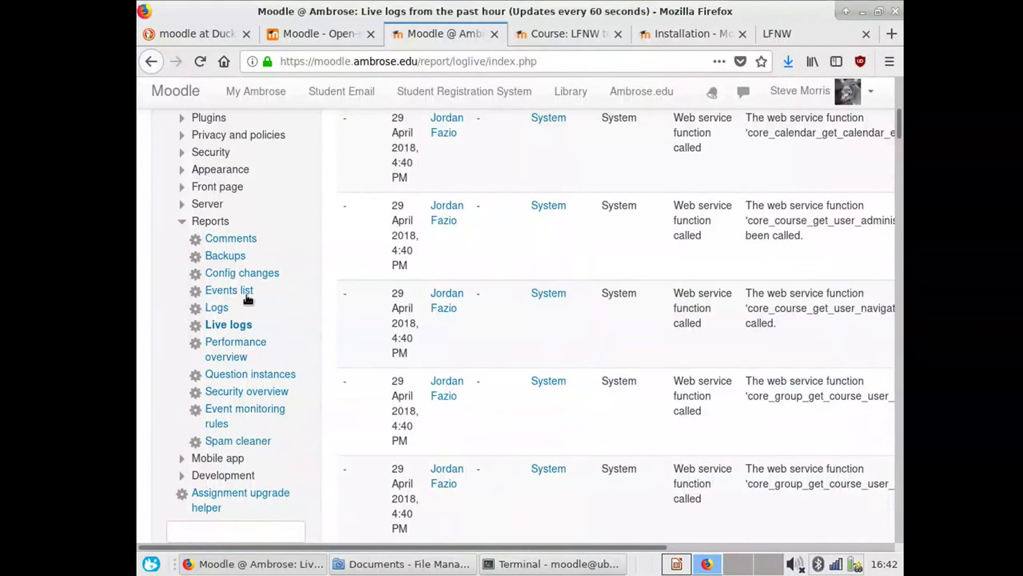
- Open the site Logs report, choose the Ministry Coaching course and check the participants filter, and return to the dashboard without fetching logs
click(210, 307)
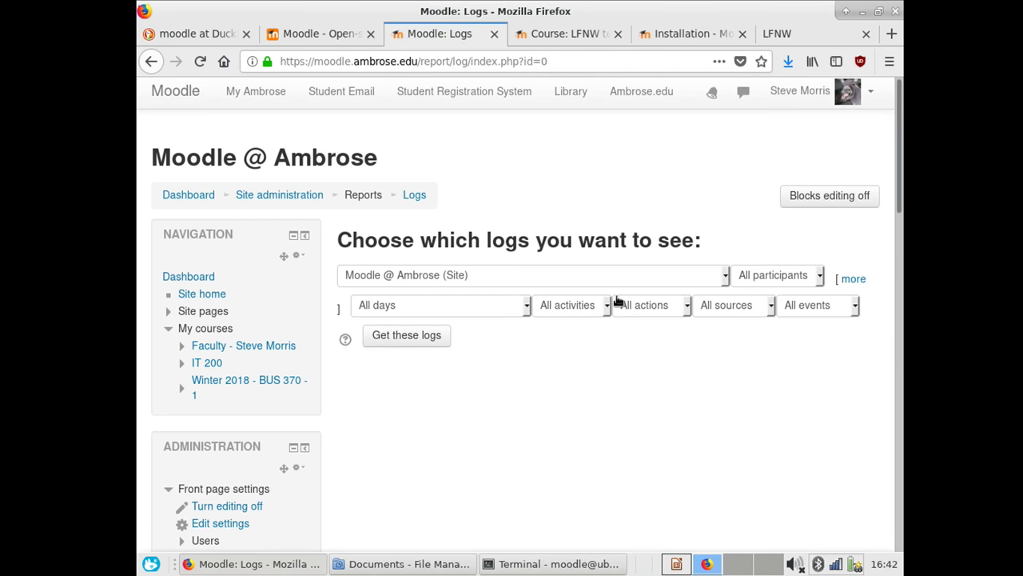
click(582, 274)
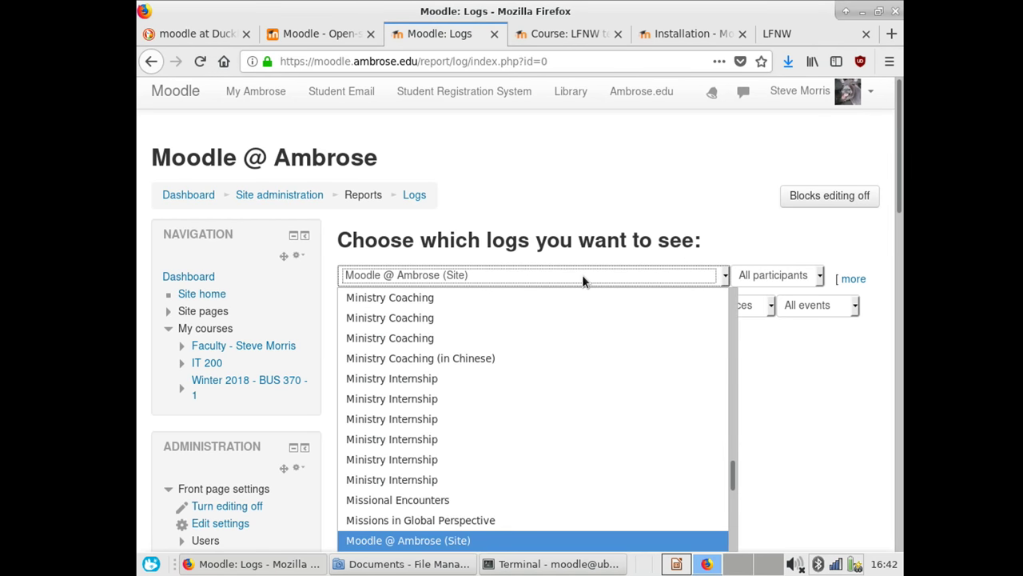
click(567, 346)
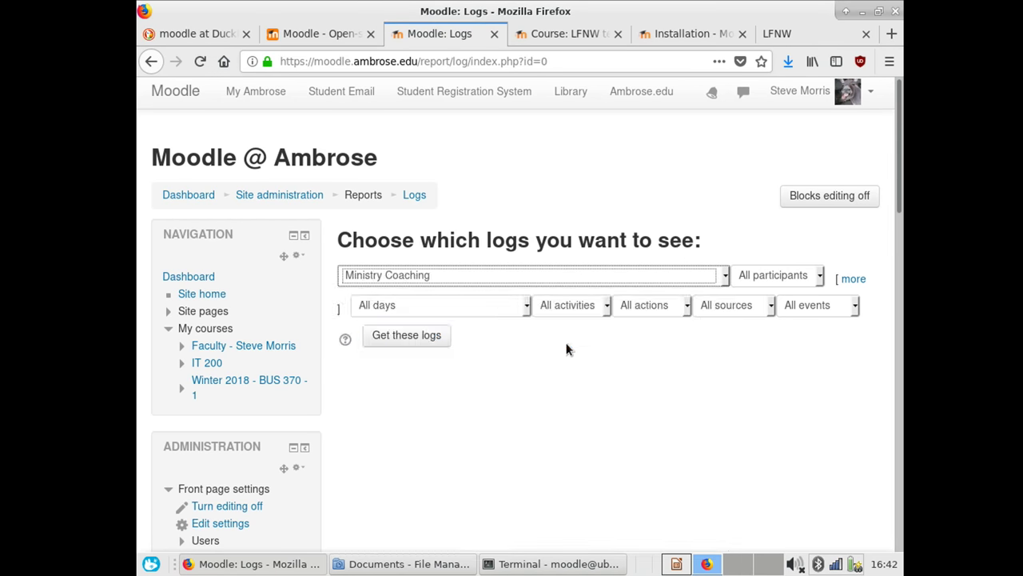
click(761, 277)
click(761, 276)
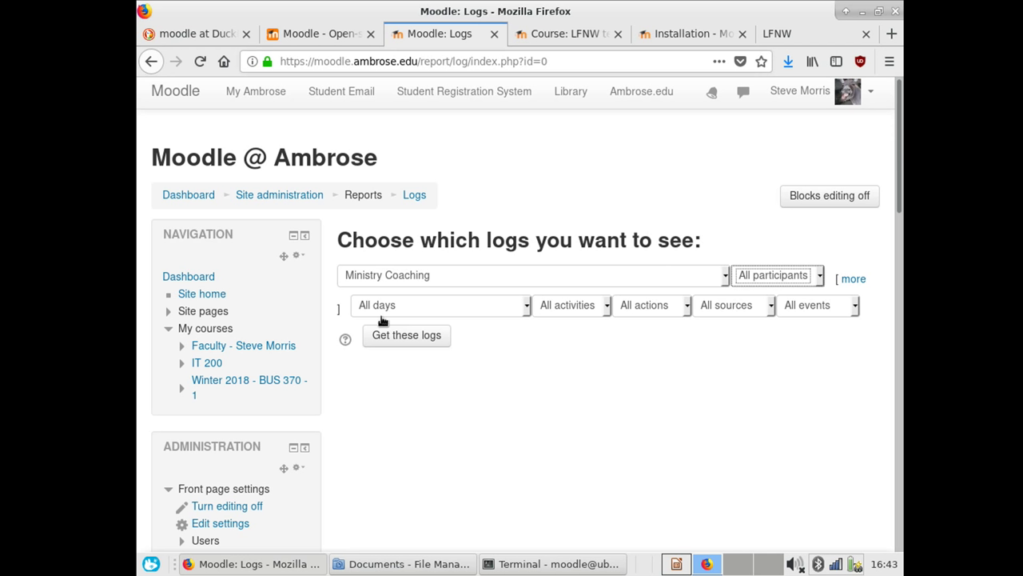
click(187, 279)
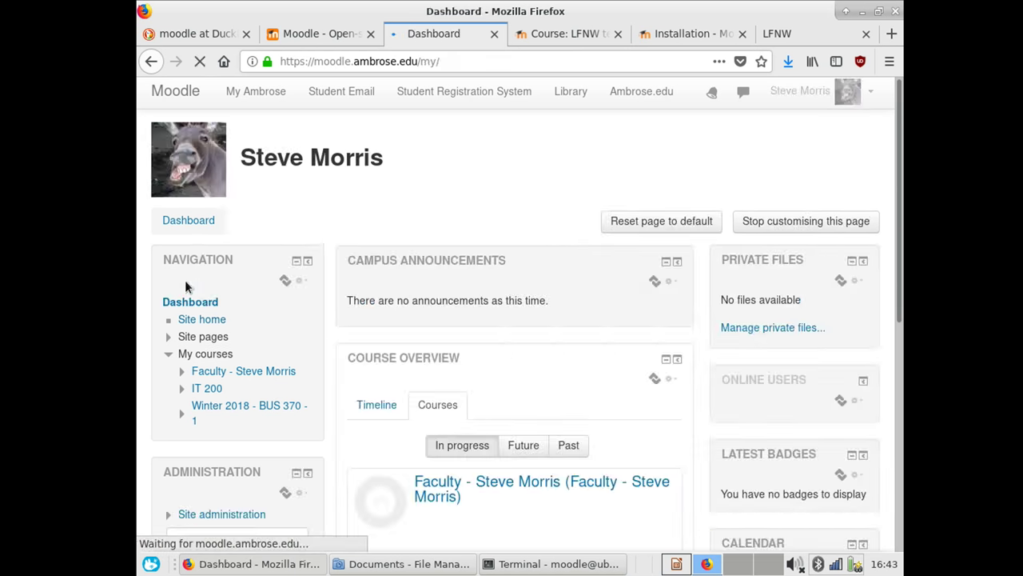